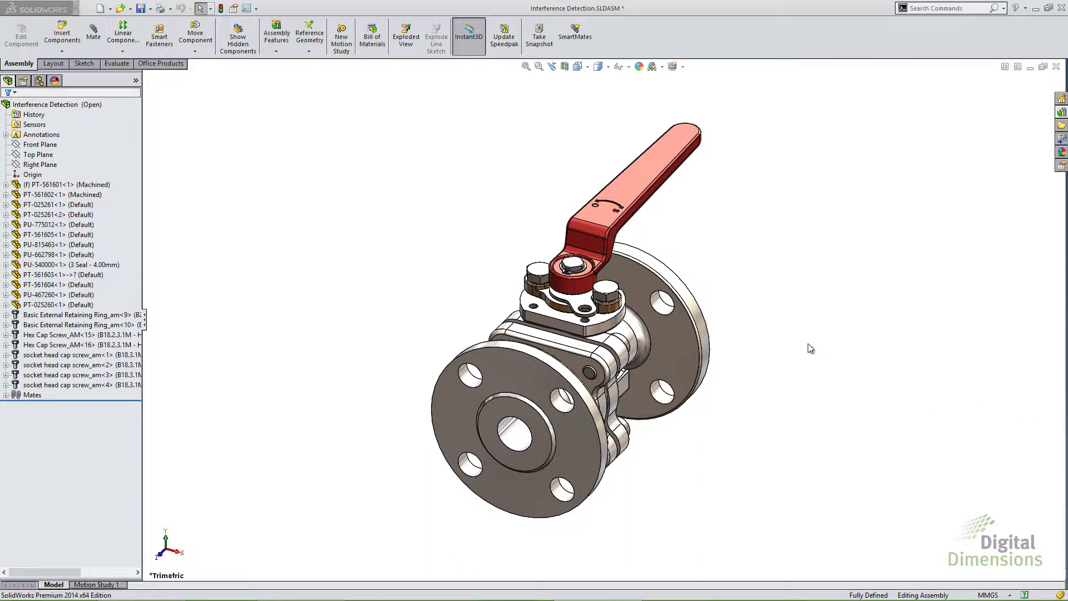
Step: Browse the Evaluate tab, the Tools menu and the Search Commands box for evaluation tools
left_click(117, 64)
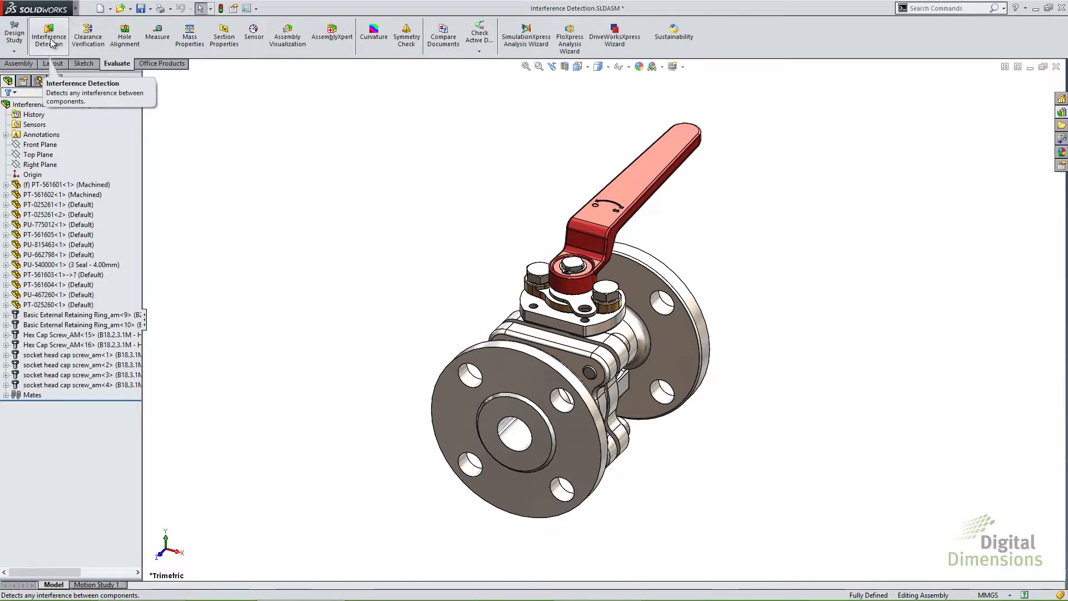
mouse_move(56, 13)
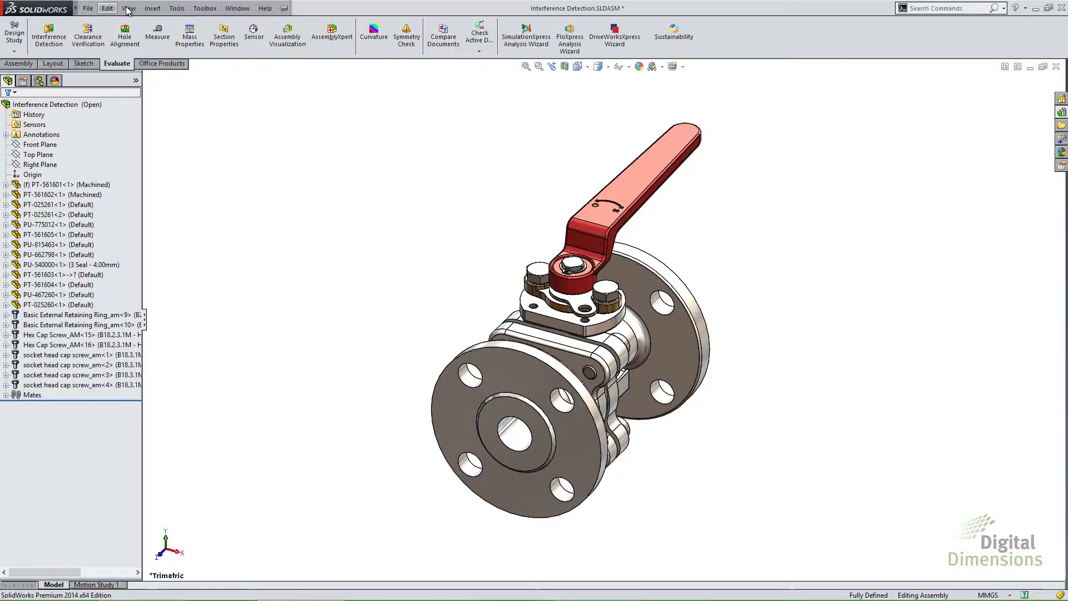
left_click(171, 9)
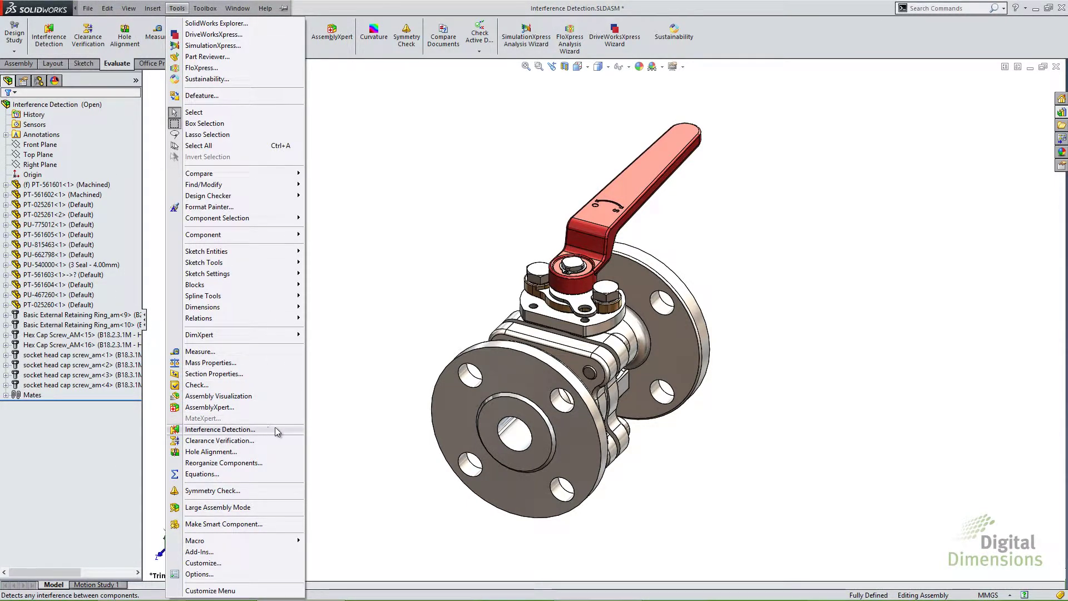
left_click(933, 8)
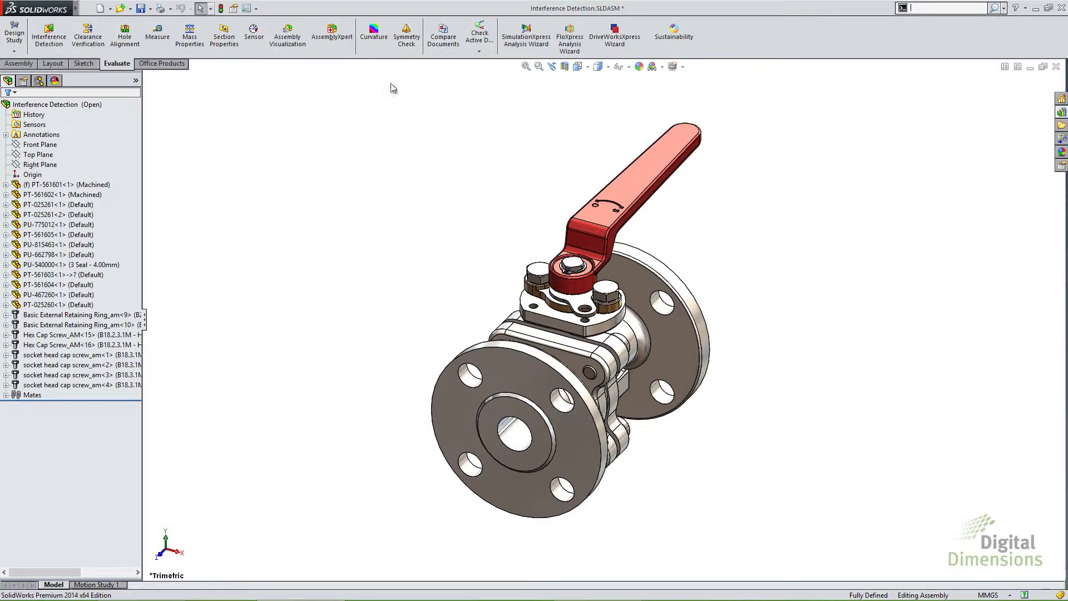
Step: Open Interference Detection with the whole Interference Detection.SLDASM assembly listed as components to check
left_click(49, 40)
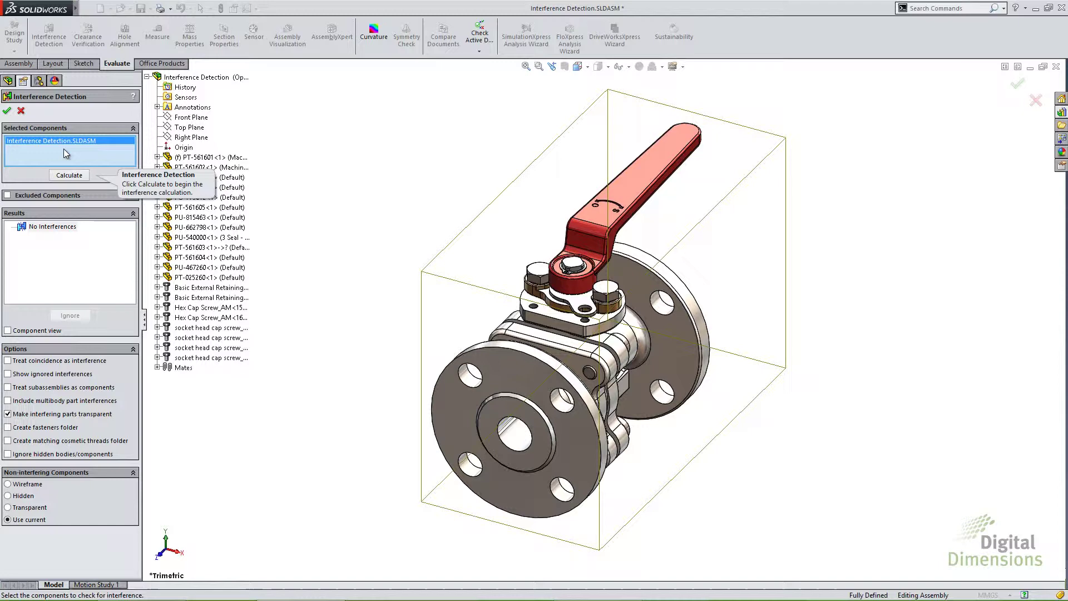
Step: Close the check, select front flange PT-561602-1, and restart Interference Detection on it alone
left_click(7, 110)
left_click(501, 373)
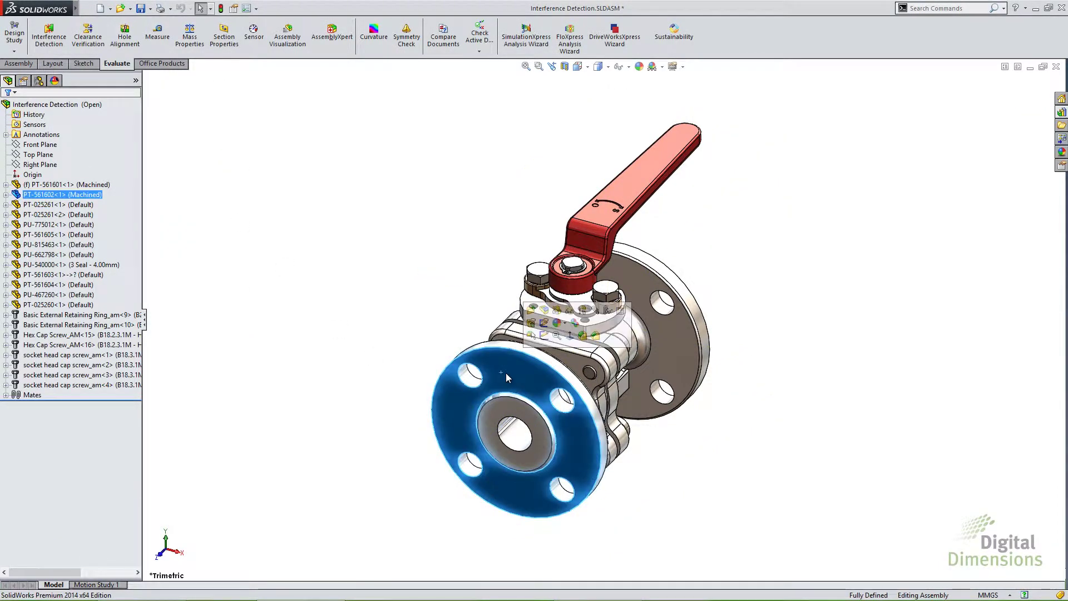
left_click(53, 35)
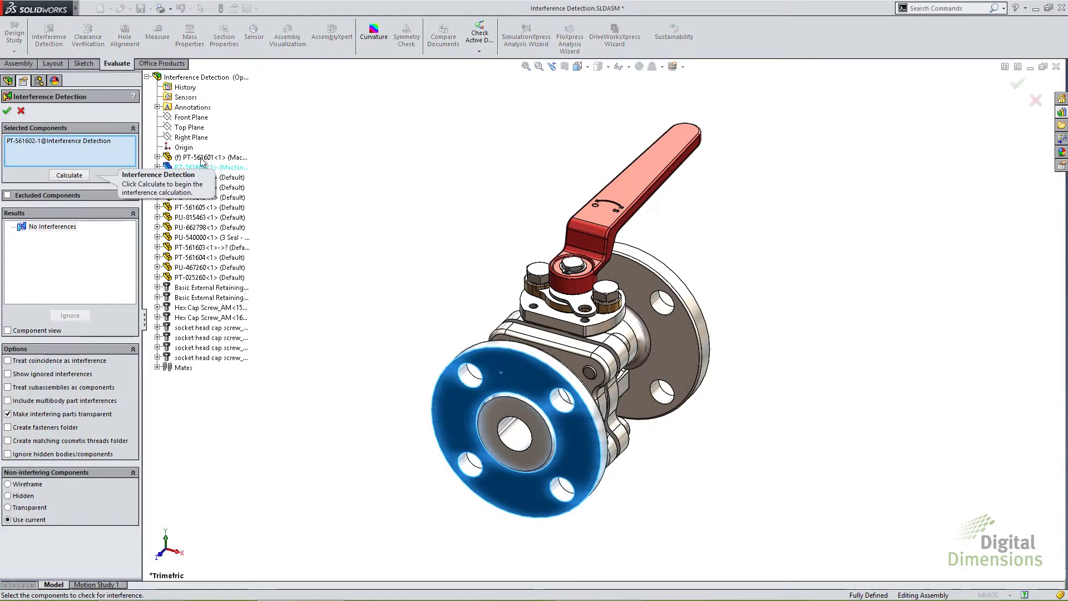
Step: Clear the selection, calculate interferences for the top assembly, and enable Excluded Components
right_click(80, 161)
left_click(114, 163)
left_click(202, 78)
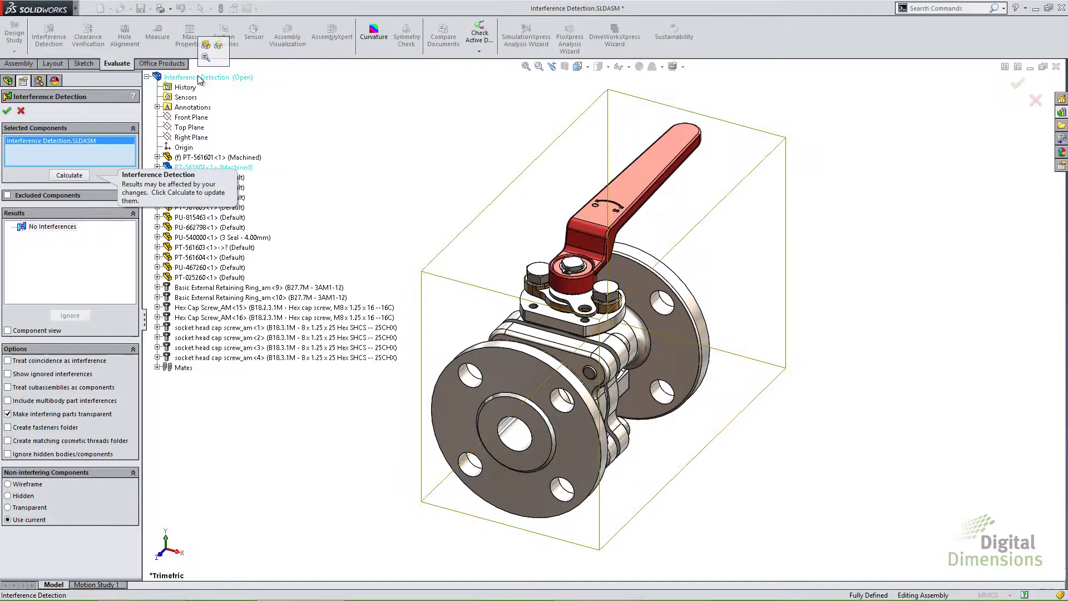
left_click(69, 175)
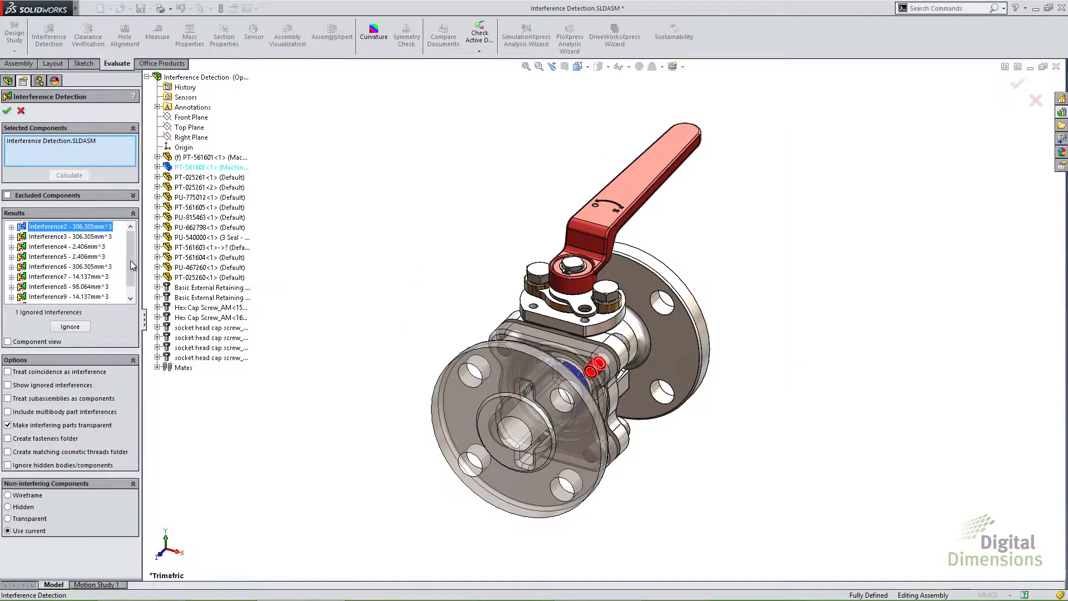
scroll(132, 281, "down", 1)
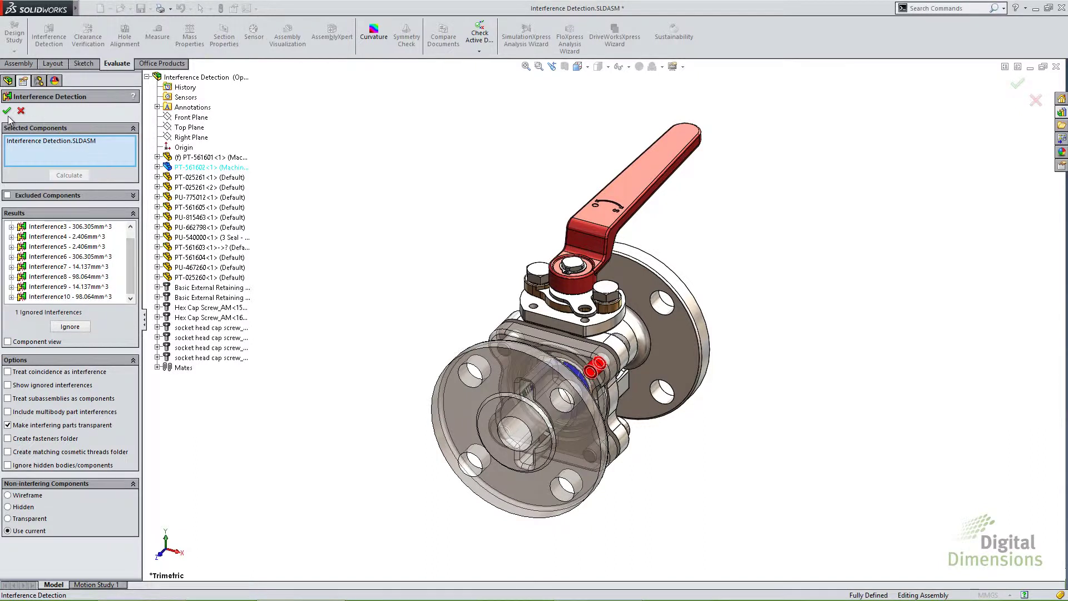
left_click(7, 195)
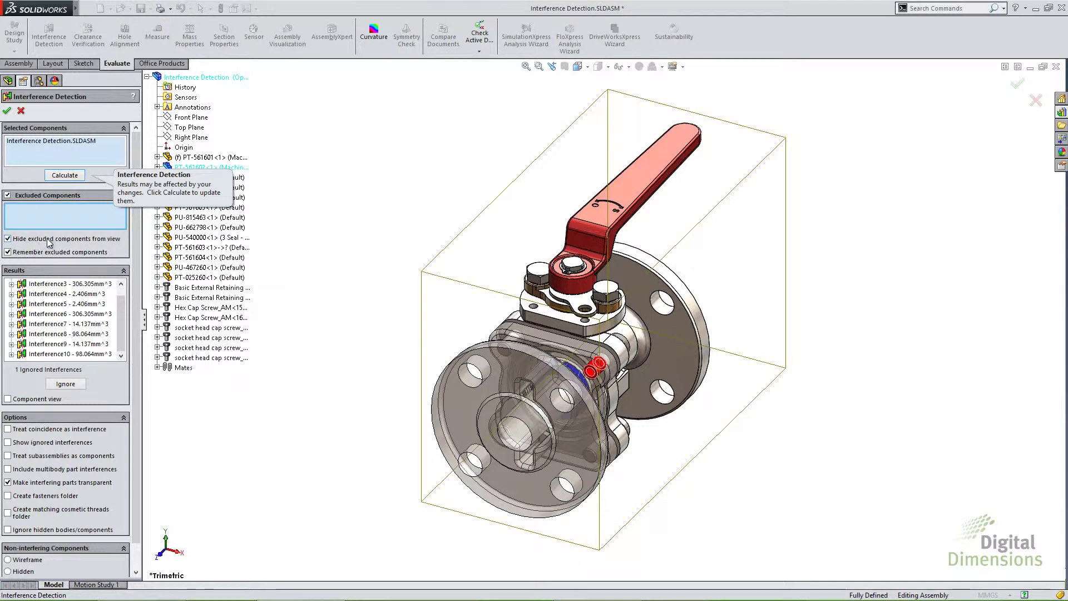
Step: Exclude flange PT-561602-1, keep excluded components visible, and recalculate to five interferences
key("Tab")
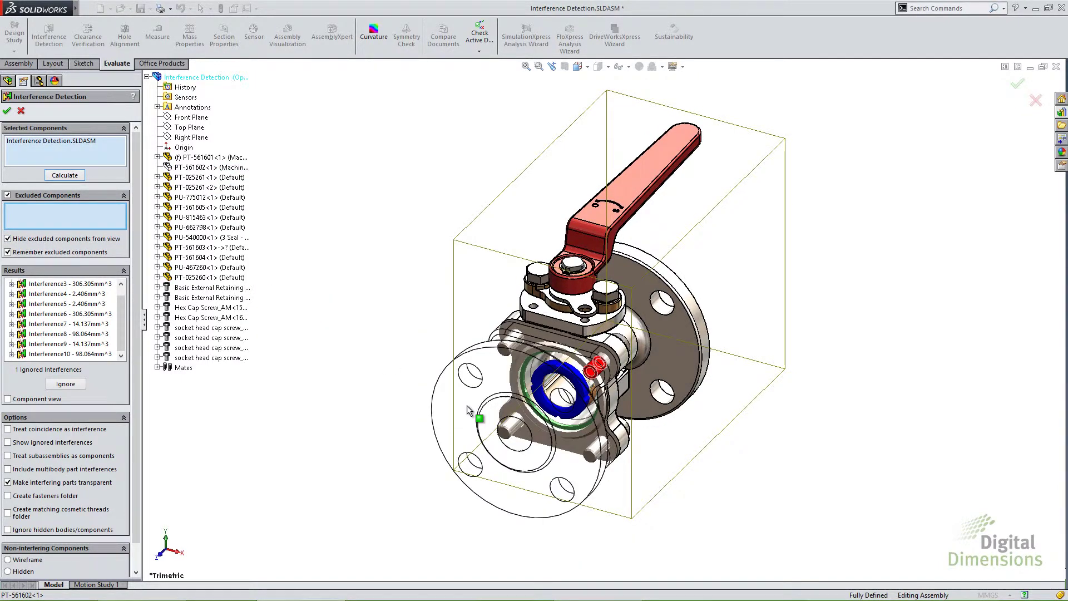
left_click(469, 410)
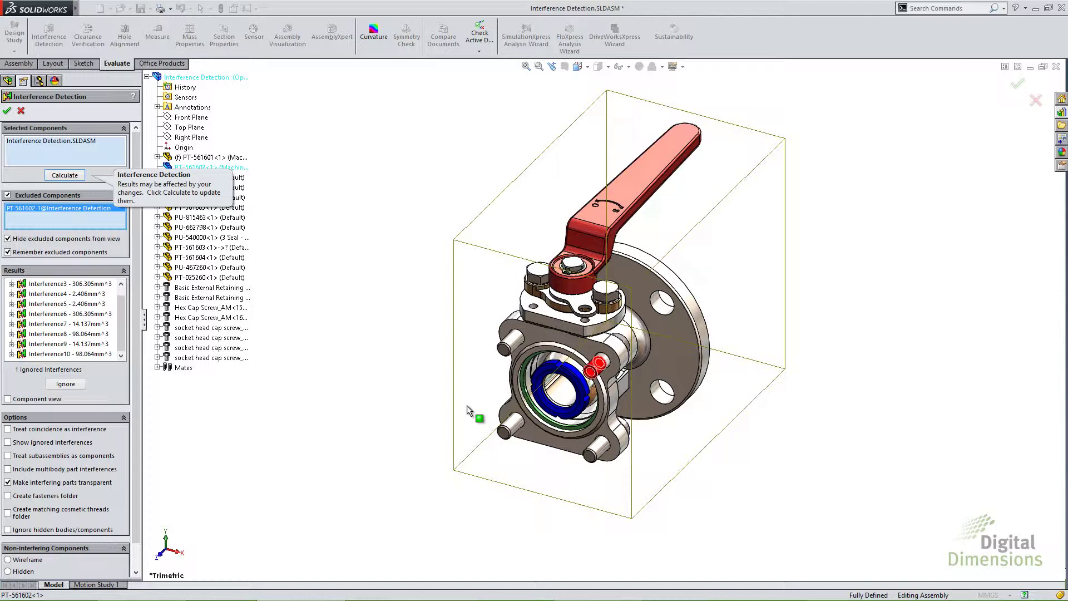
left_click(8, 239)
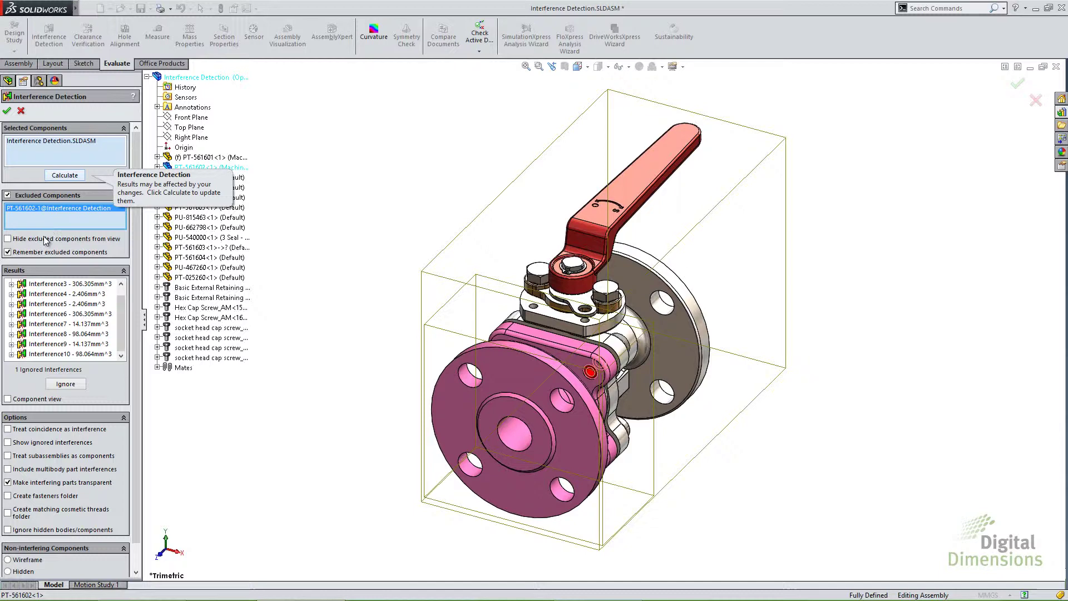
left_click(64, 175)
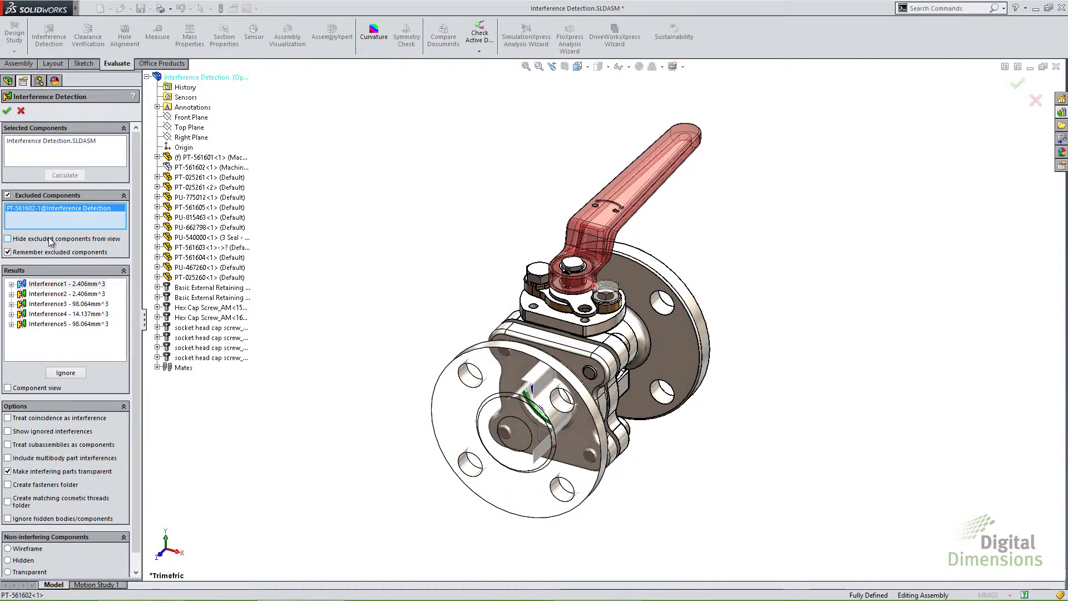
Step: Hide the excluded flange again and select Interference4 (14.137 mm³) in the results
left_click(51, 239)
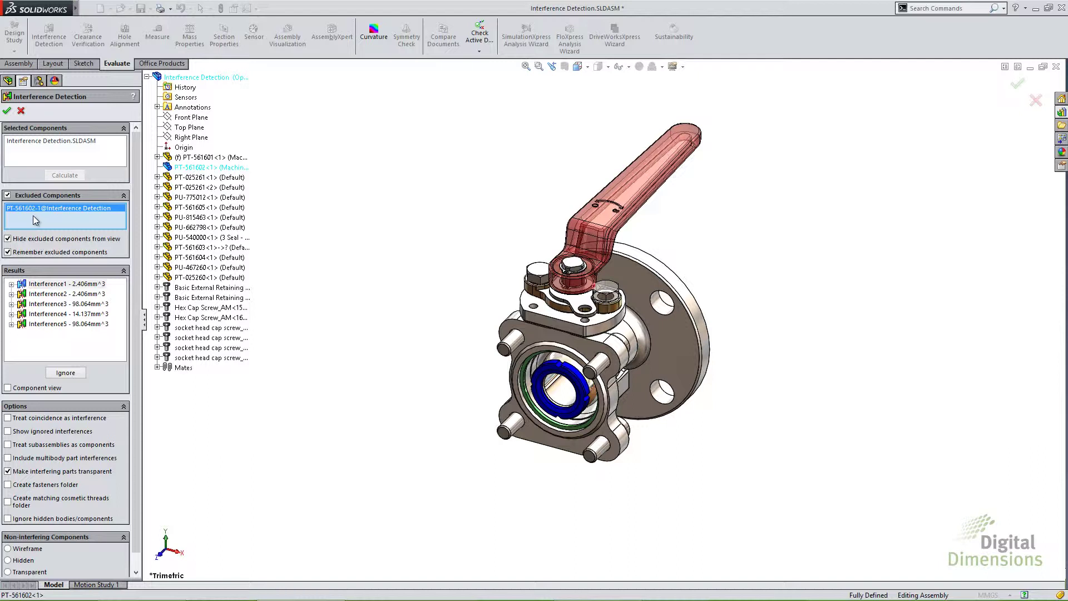
left_click(66, 317)
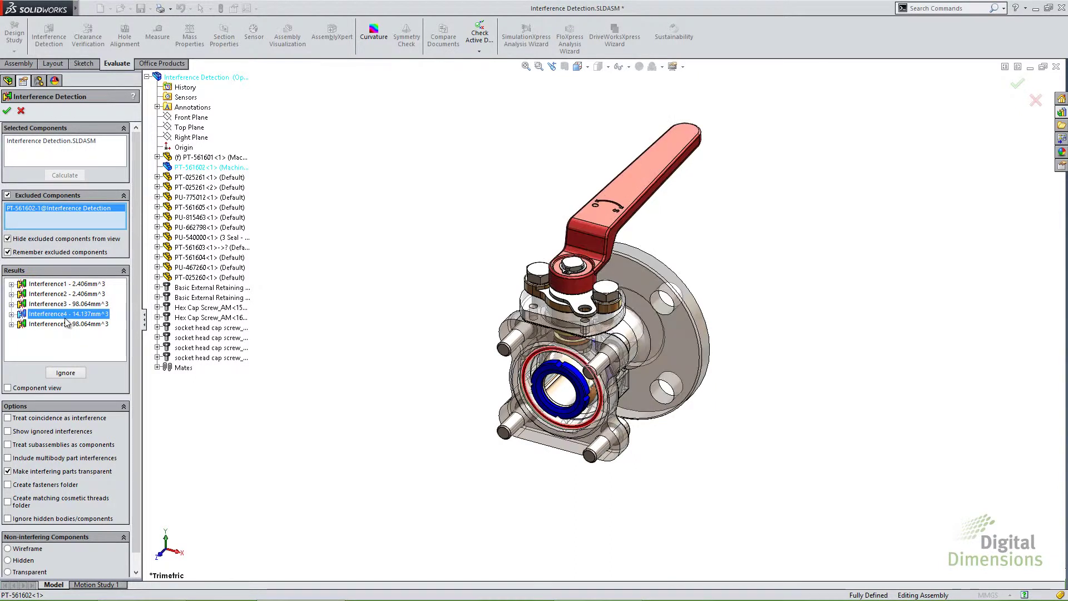
Step: Cancel the check, reopen Interference Detection, and toggle Excluded Components on then off
left_click(21, 112)
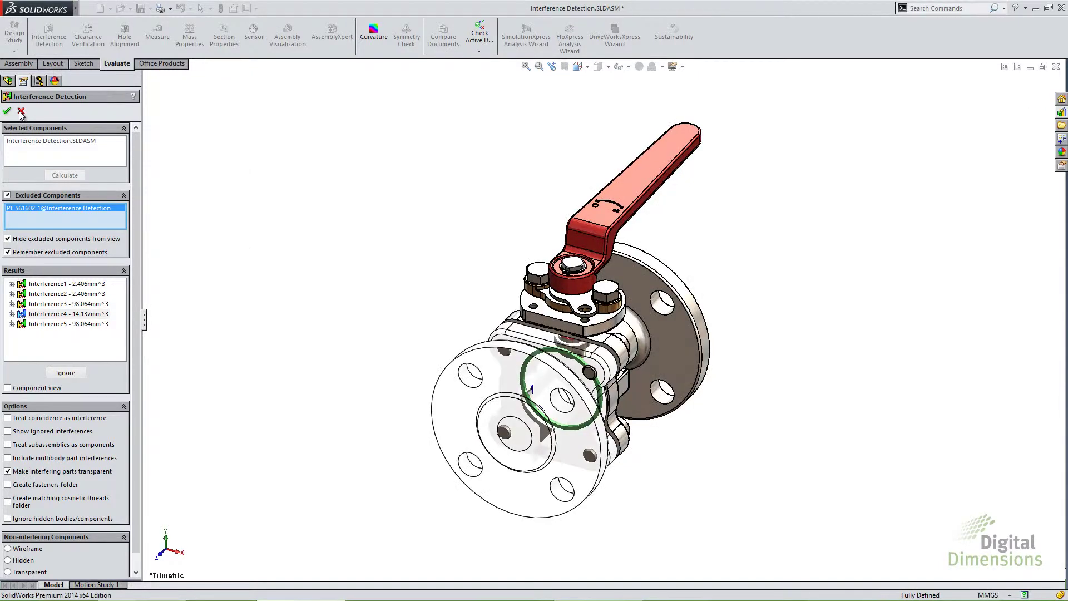
left_click(21, 111)
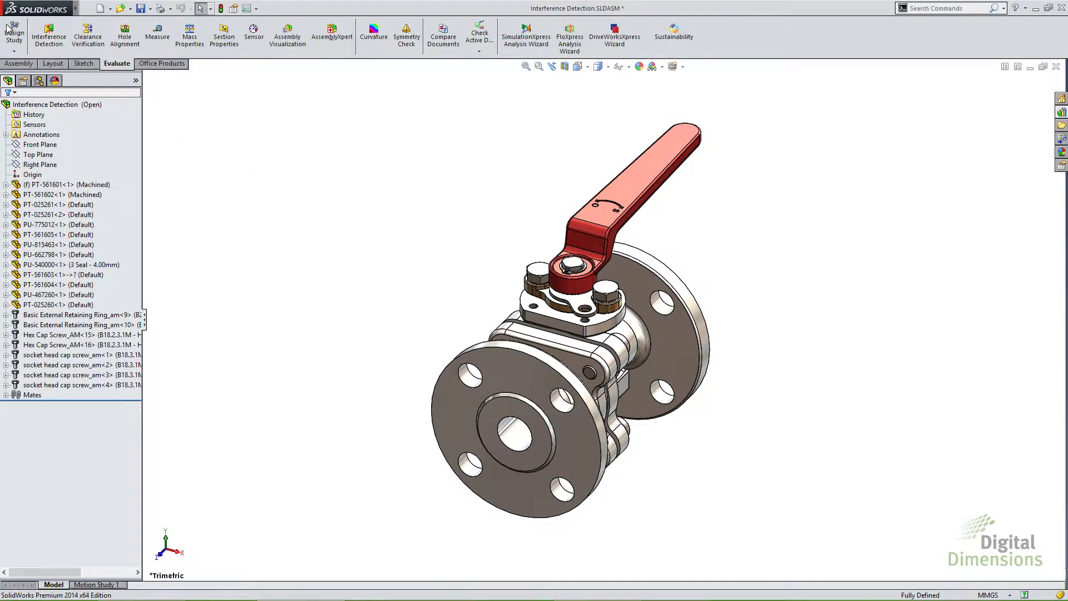
left_click(49, 34)
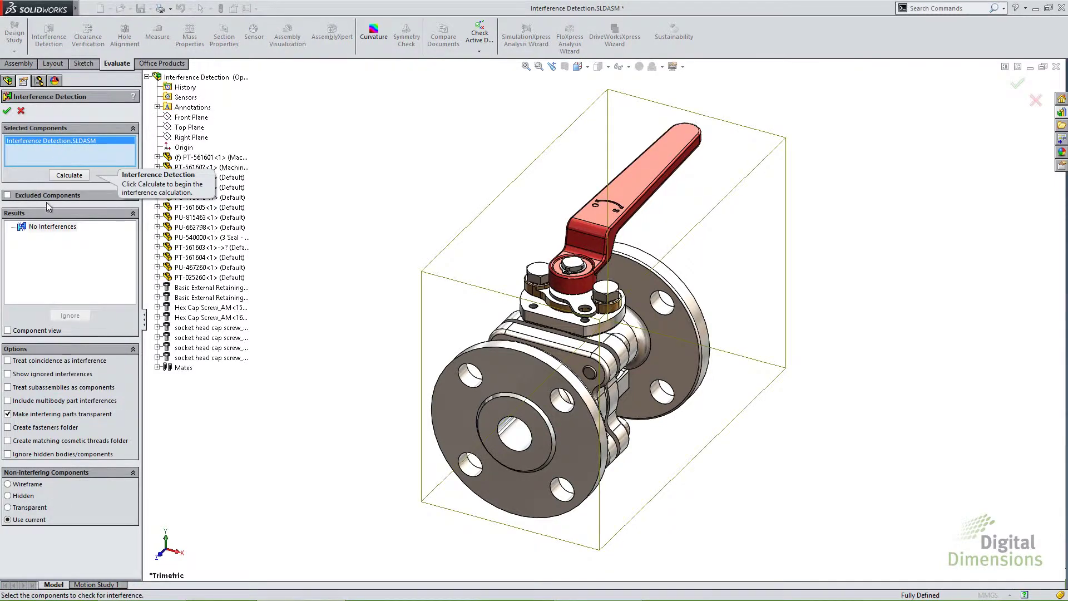
left_click(47, 196)
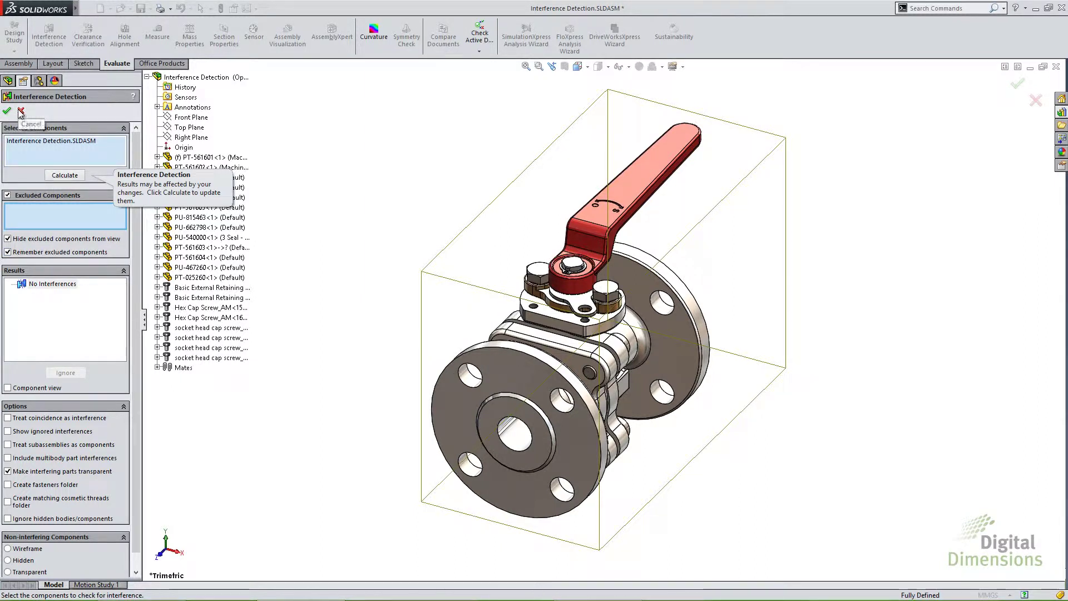
left_click(7, 196)
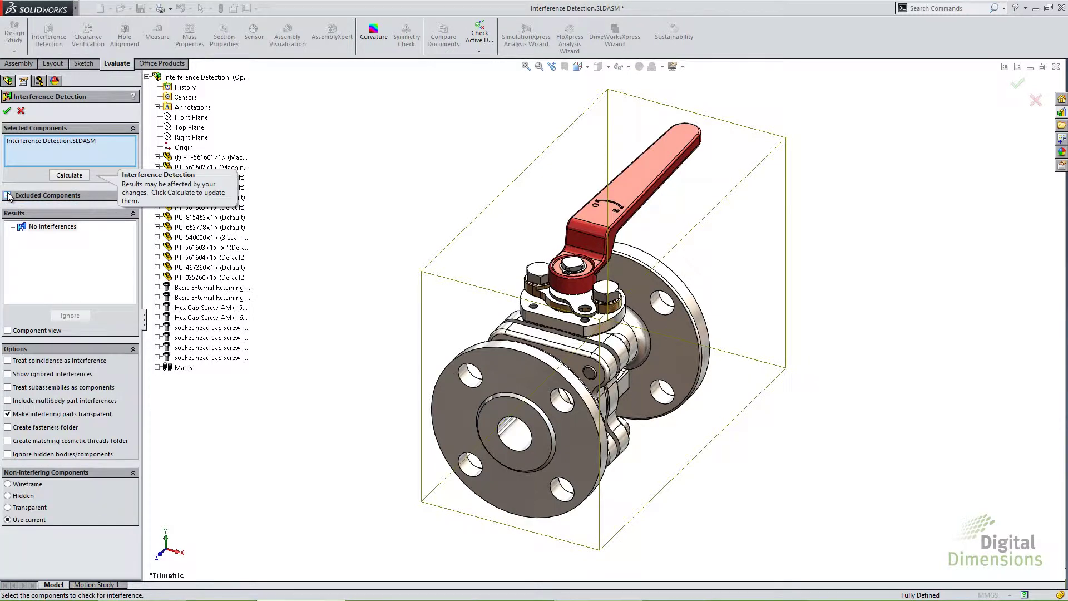
Step: Calculate whole-assembly interferences and select Interference4, the 306.305 mm³ bolt overlap
left_click(59, 176)
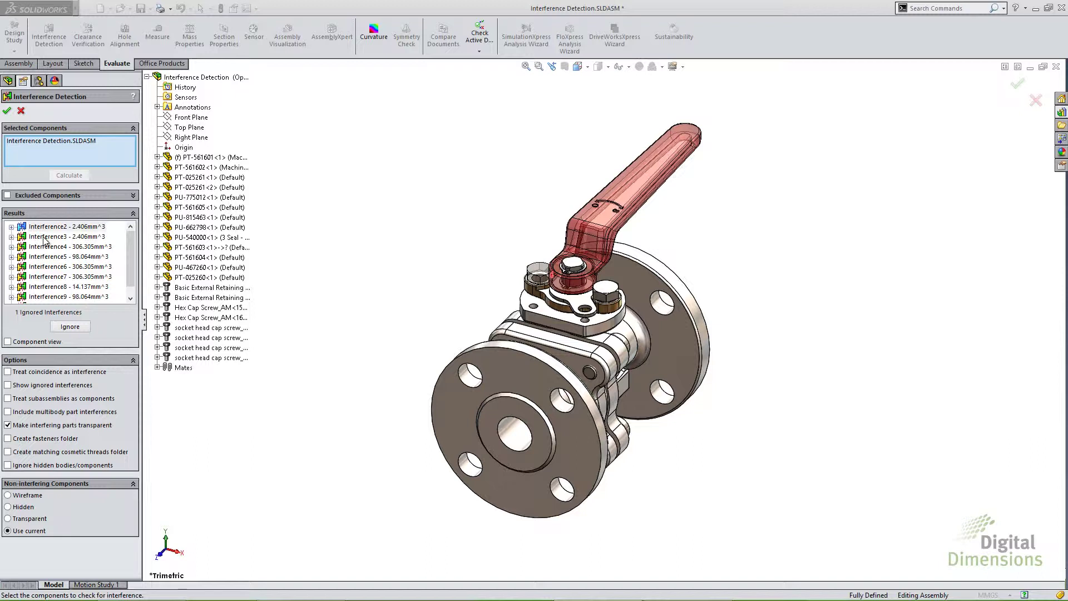
left_click(44, 247)
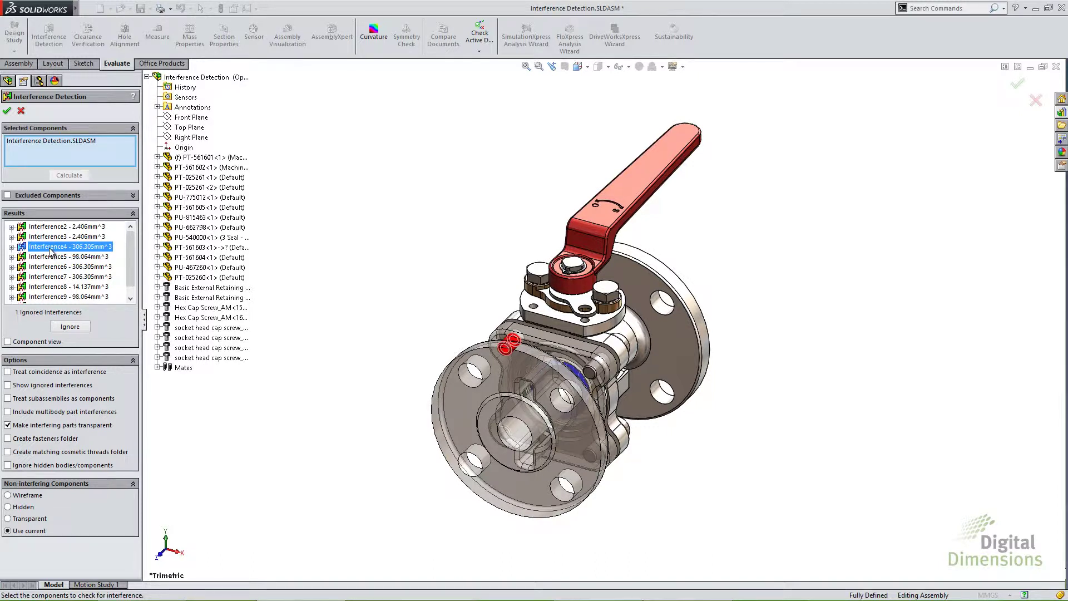
Step: Toggle interfering-part transparency off and on, then view Interference6 and Interference5 near the top bolts
left_click(91, 427)
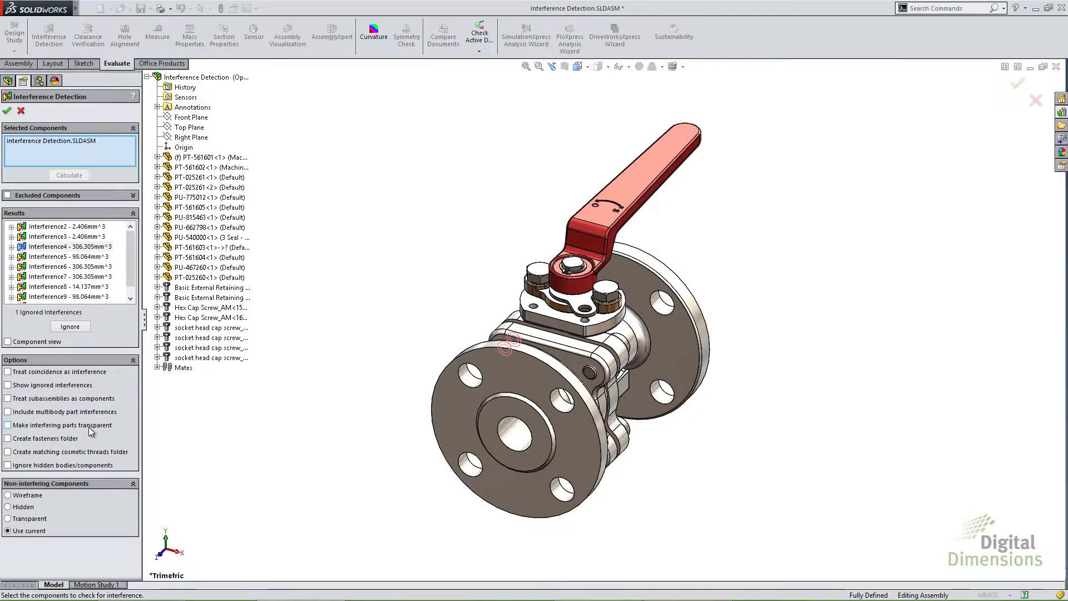
left_click(91, 427)
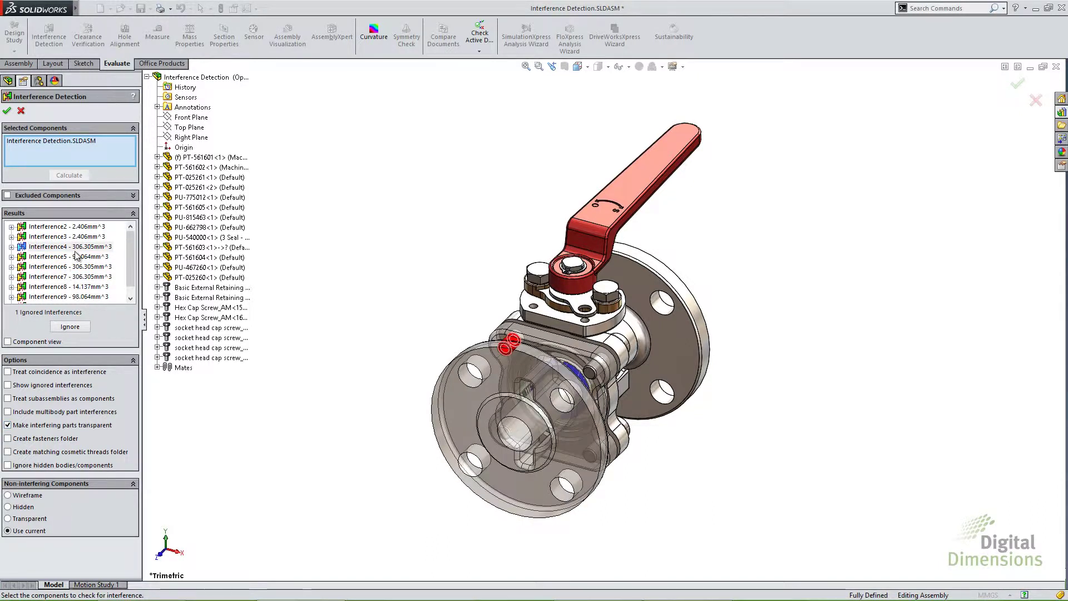
left_click(61, 267)
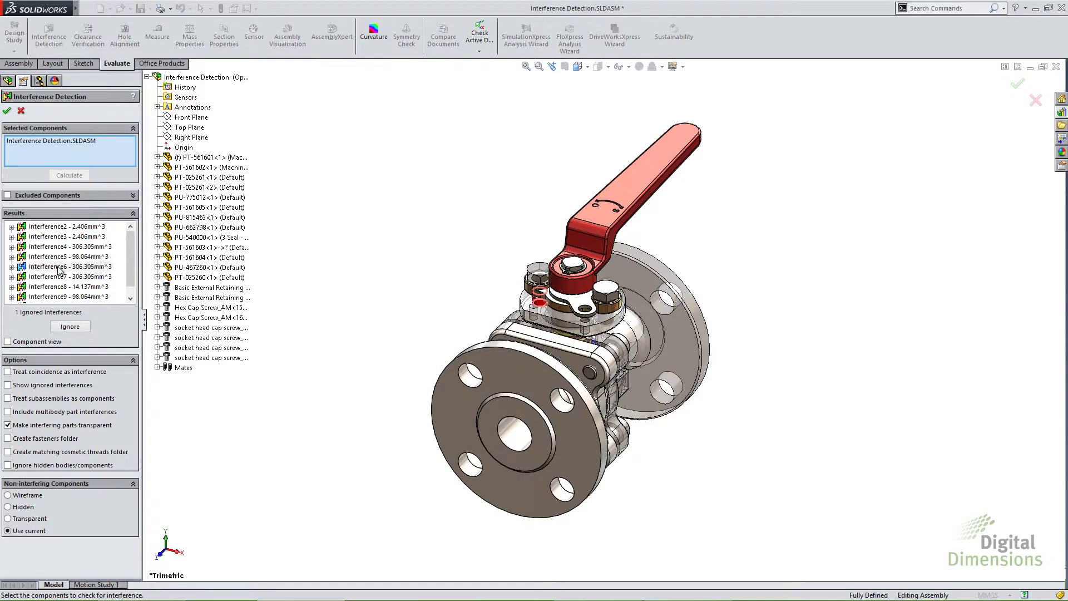
left_click(56, 256)
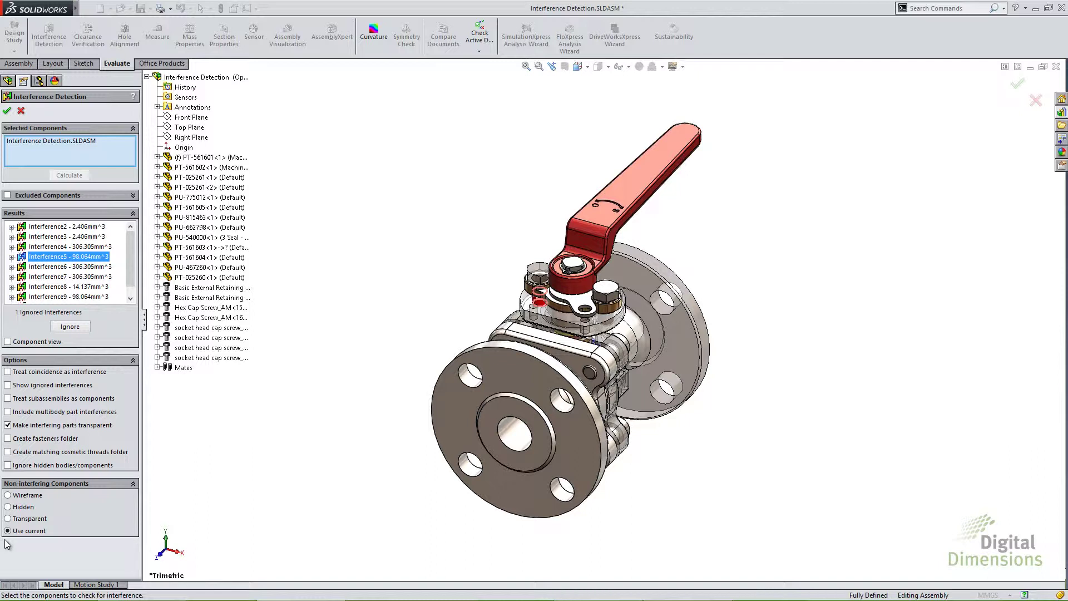
left_click(24, 507)
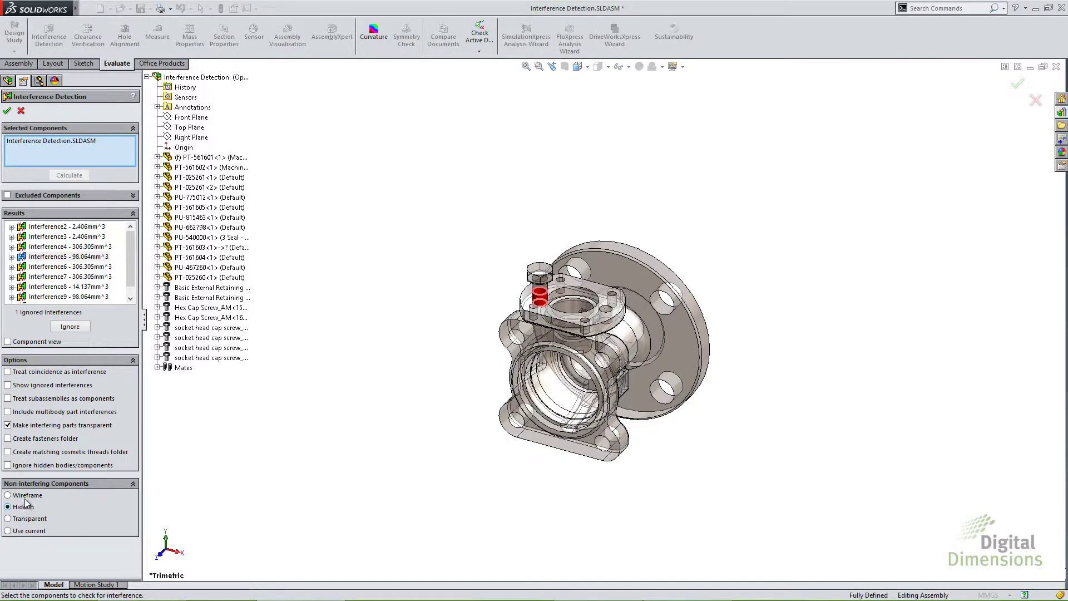
left_click(26, 496)
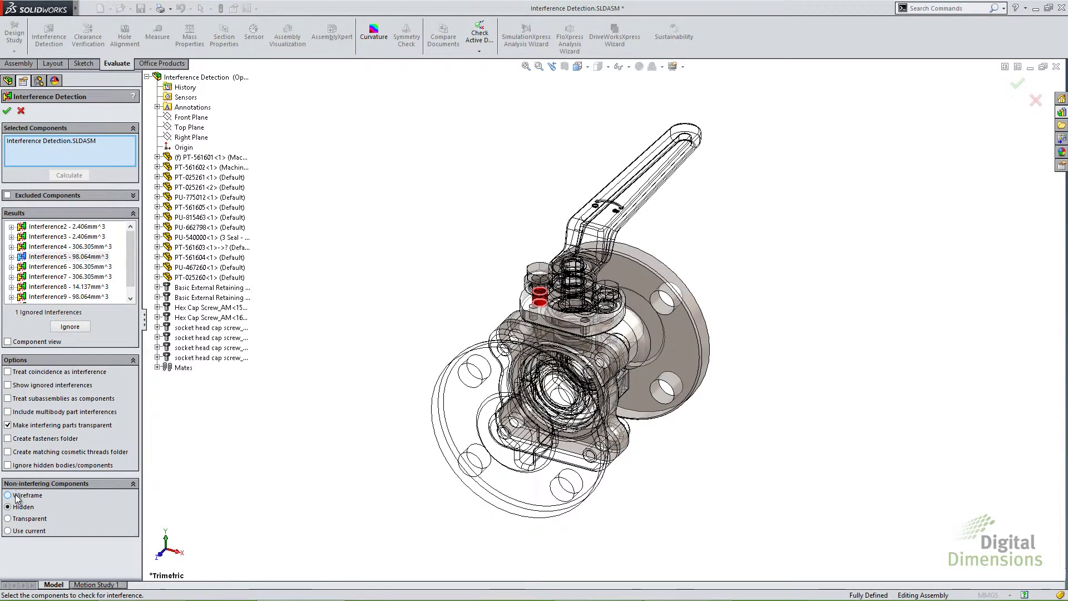
left_click(9, 530)
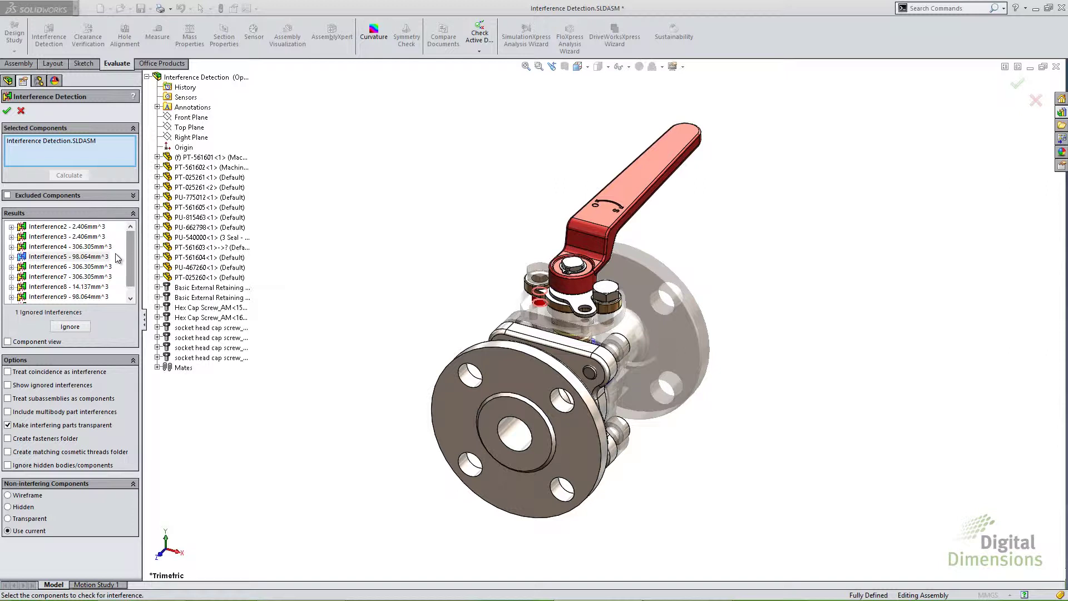
left_click(12, 257)
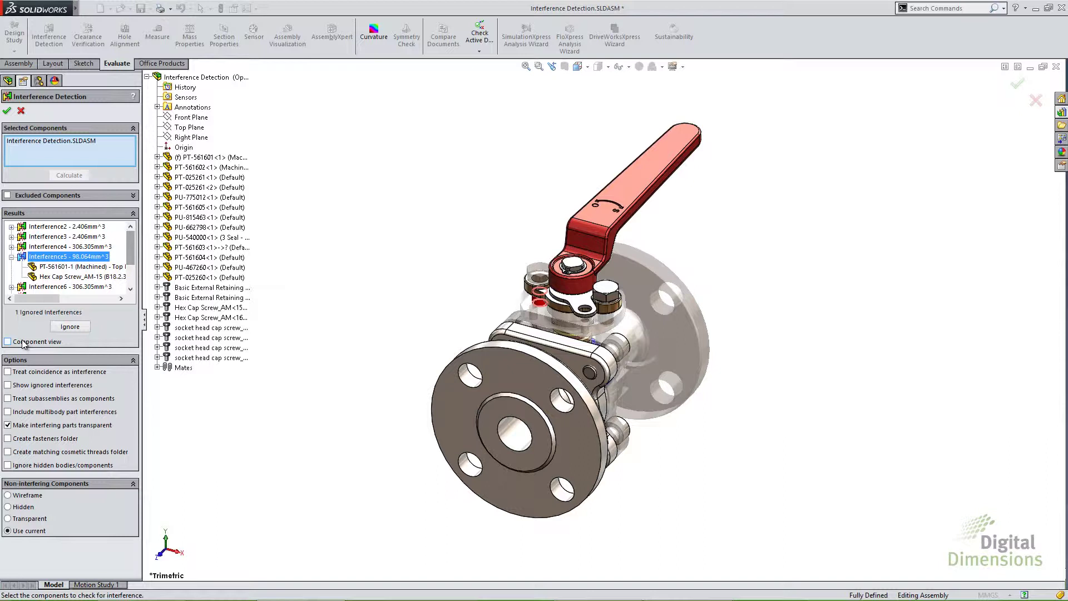
left_click(8, 342)
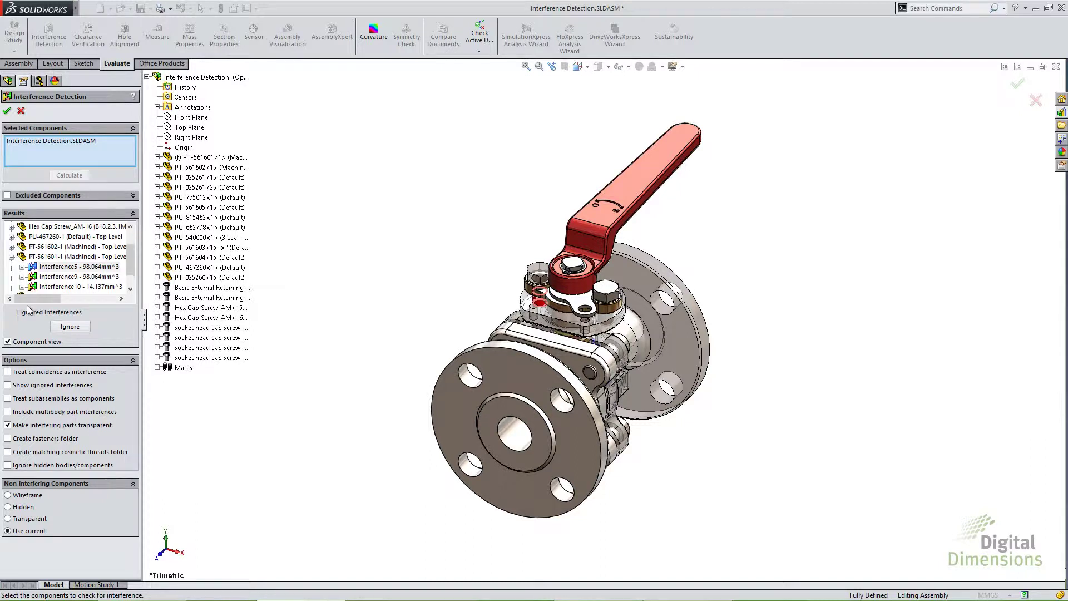
left_click(9, 341)
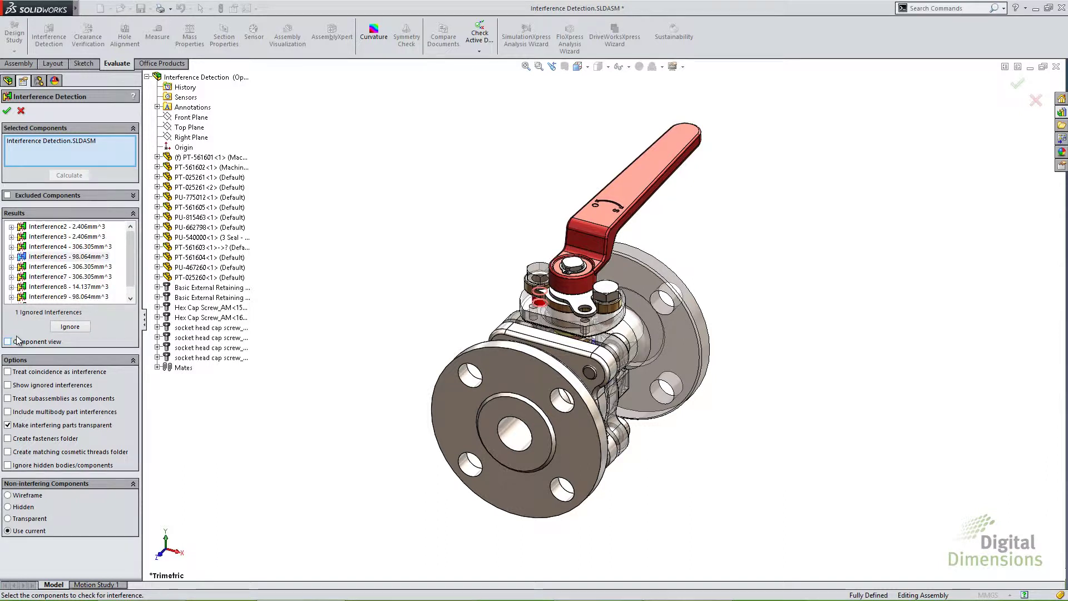
Step: Expand Interference5 to see its hex cap screw parts, then ignore it
left_click(11, 256)
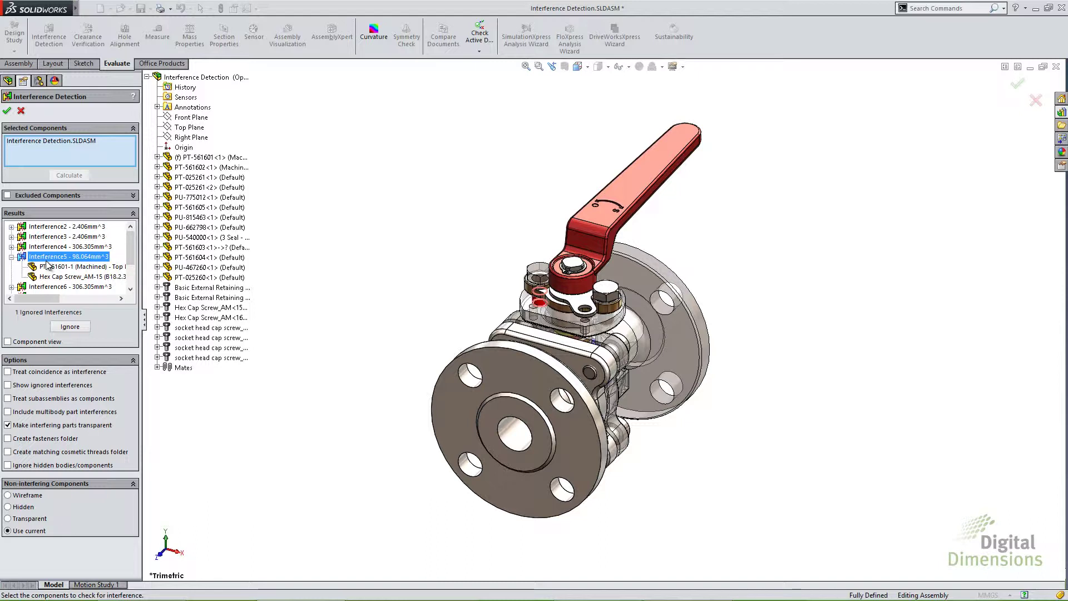
left_click(75, 326)
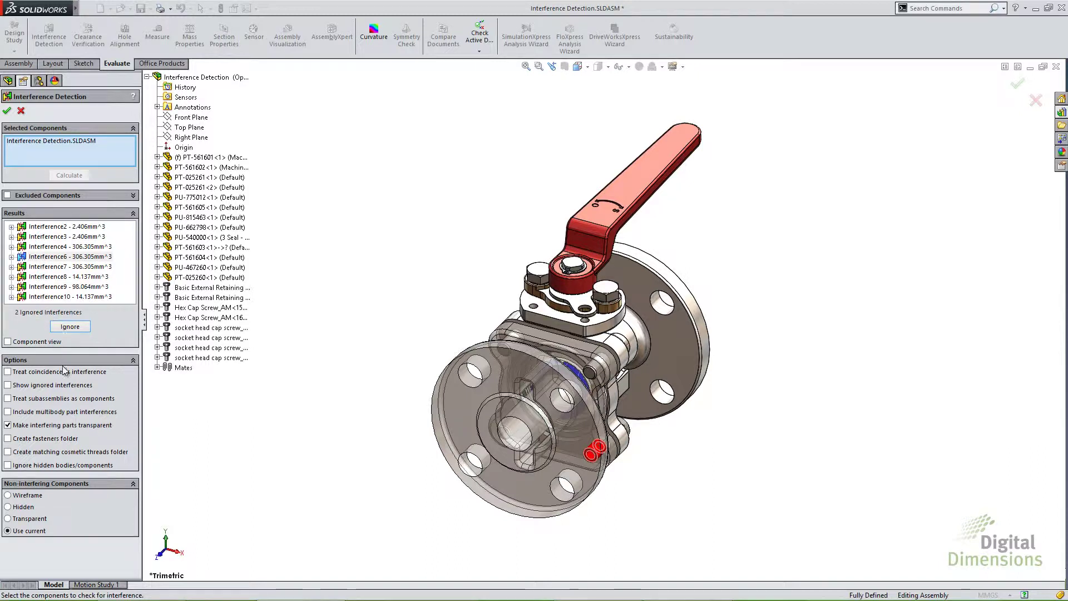
Step: Turn on Show ignored interferences so ignored clashes appear in the results list
left_click(7, 385)
left_click(7, 385)
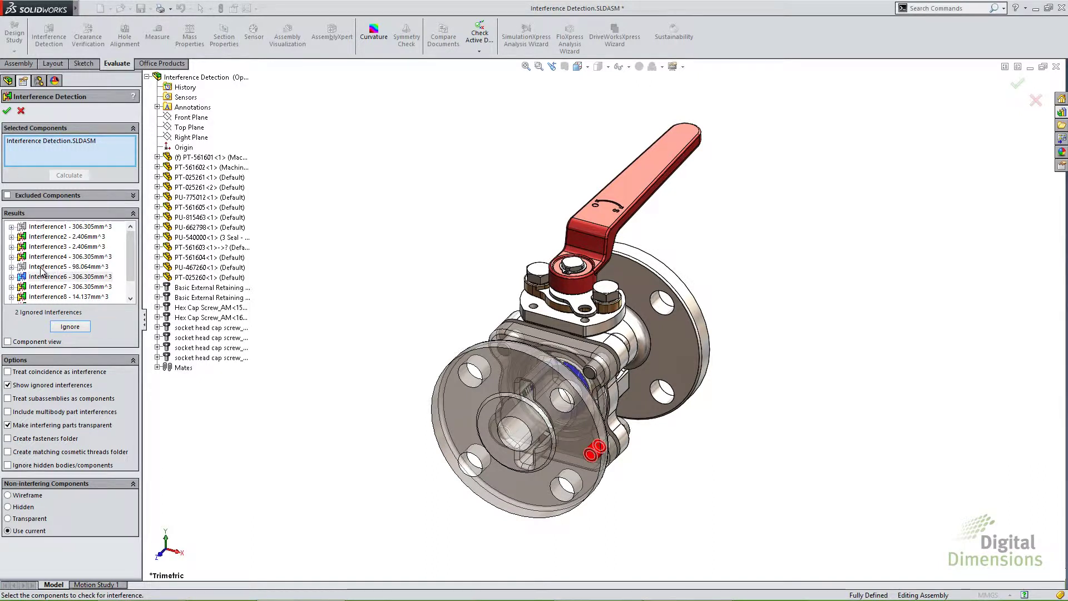
left_click(33, 386)
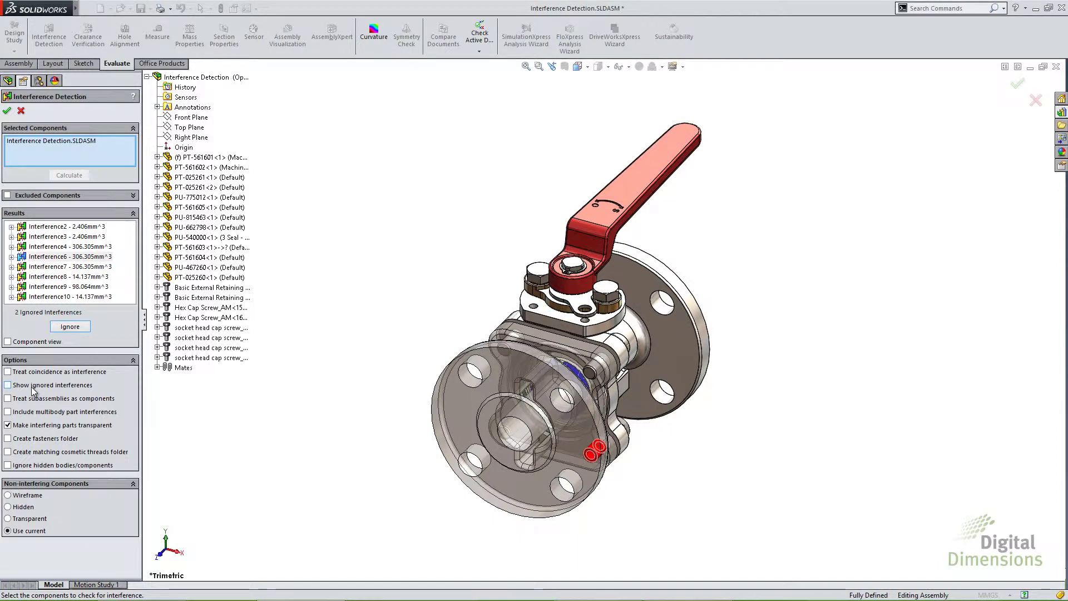
left_click(33, 386)
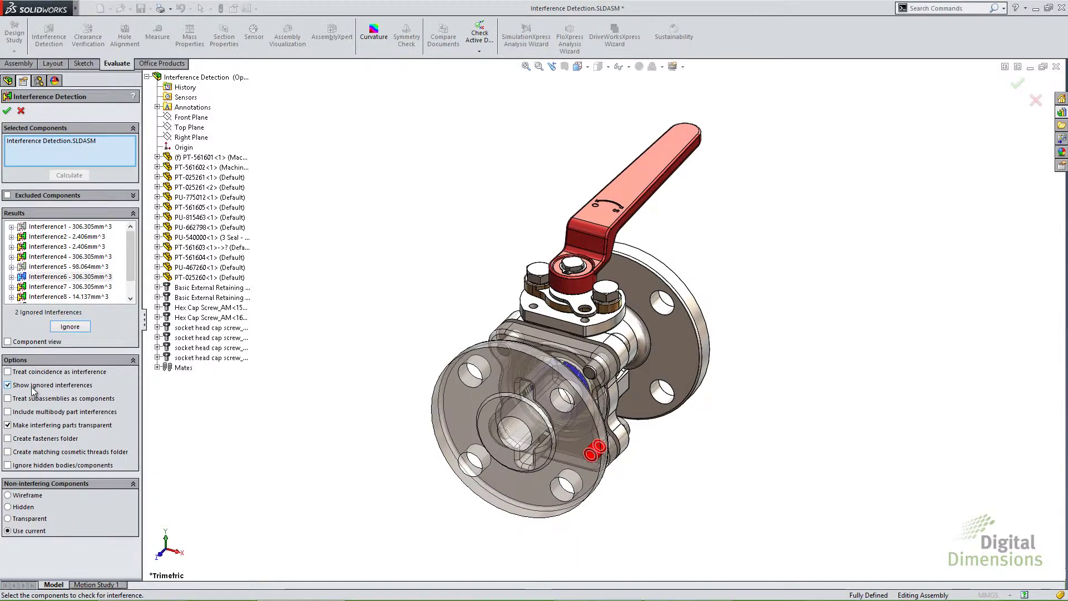
Step: Un-ignore Interference5 and Interference1 so neither is excluded from the results
right_click(45, 271)
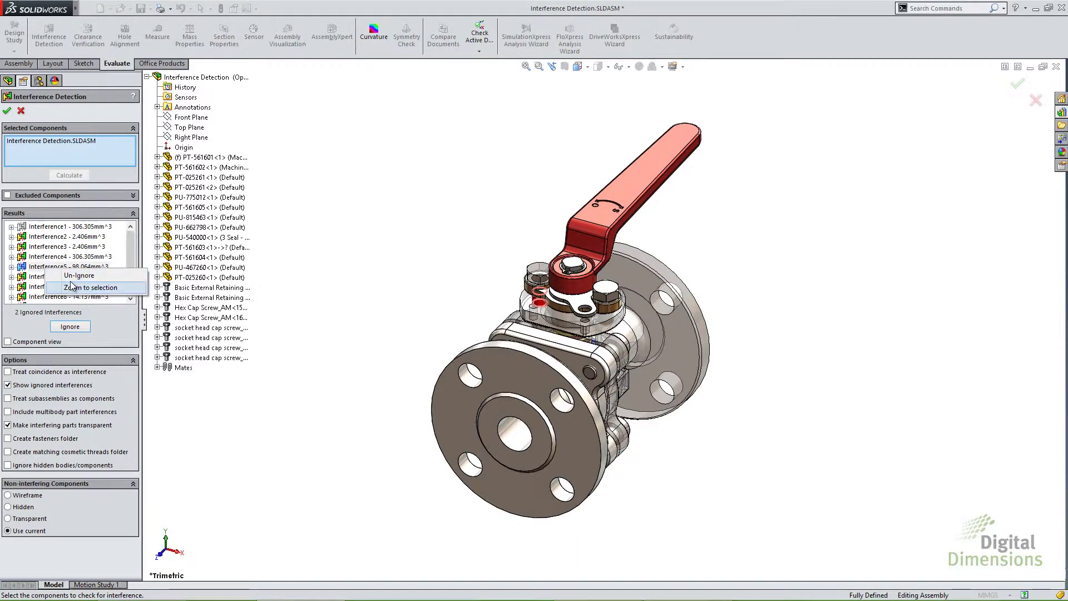
left_click(71, 275)
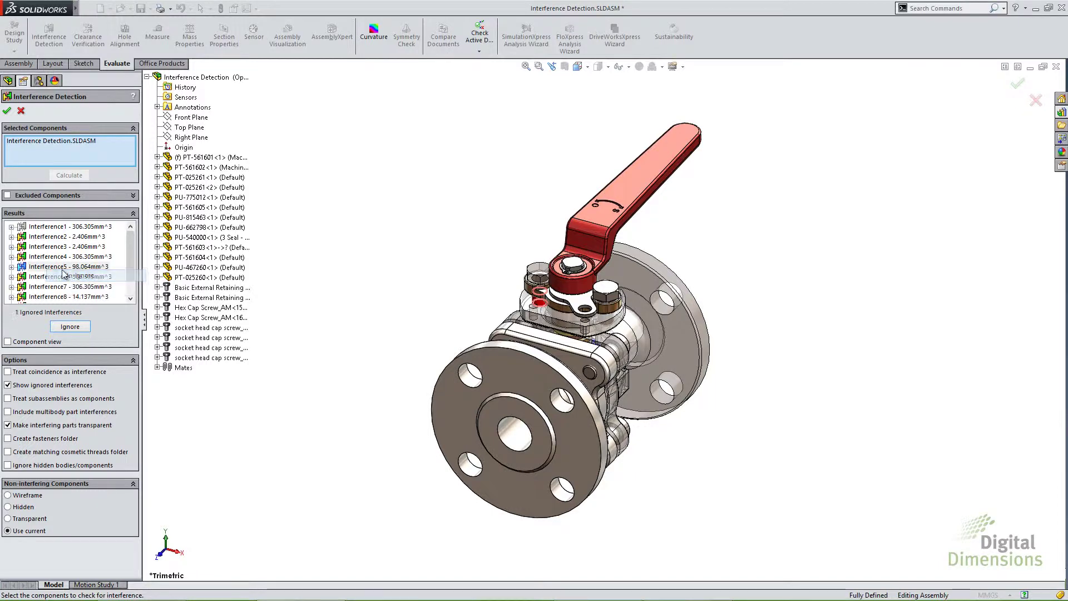
right_click(48, 227)
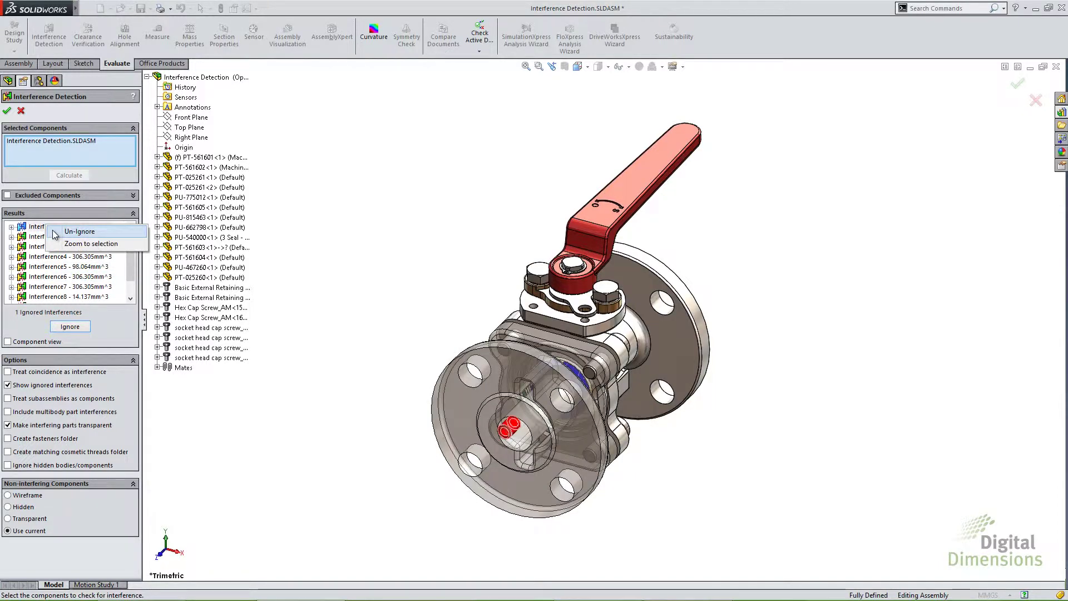
left_click(56, 232)
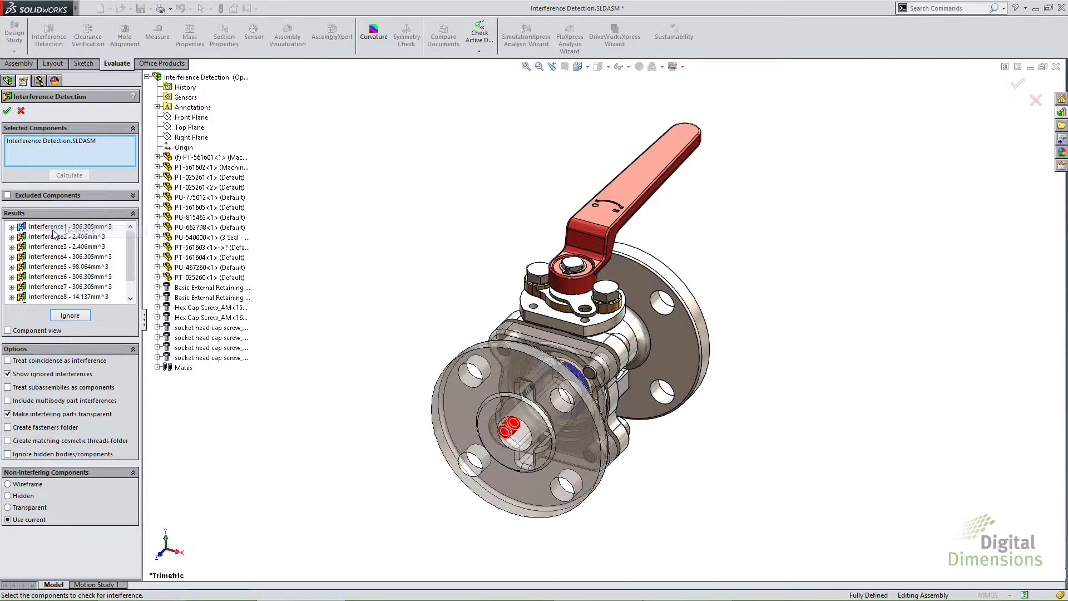
right_click(63, 268)
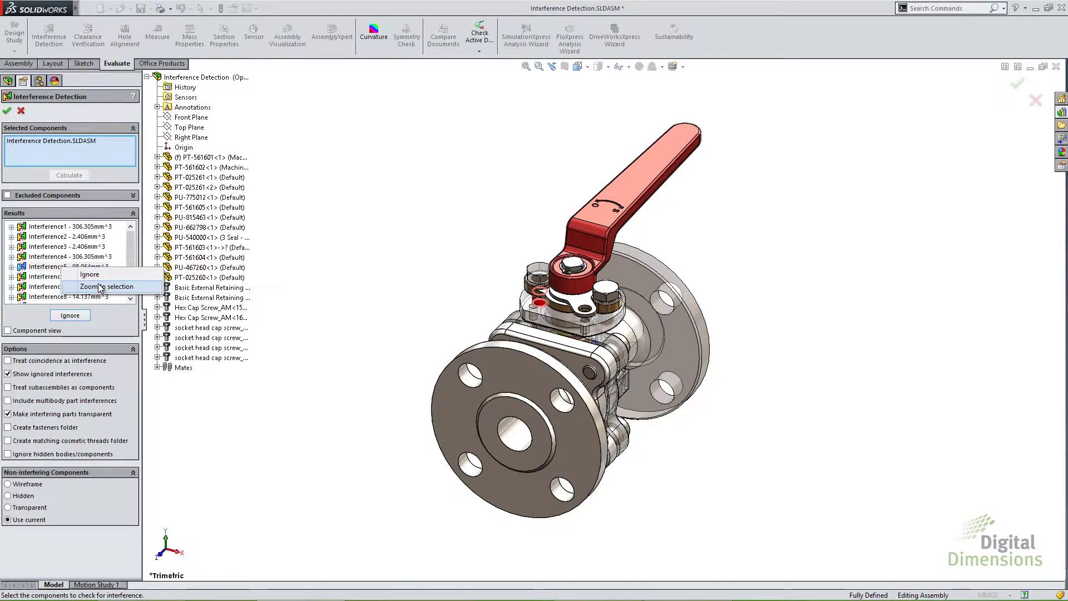
Step: Zoom onto Interference5 and review the two parts it involves
left_click(100, 286)
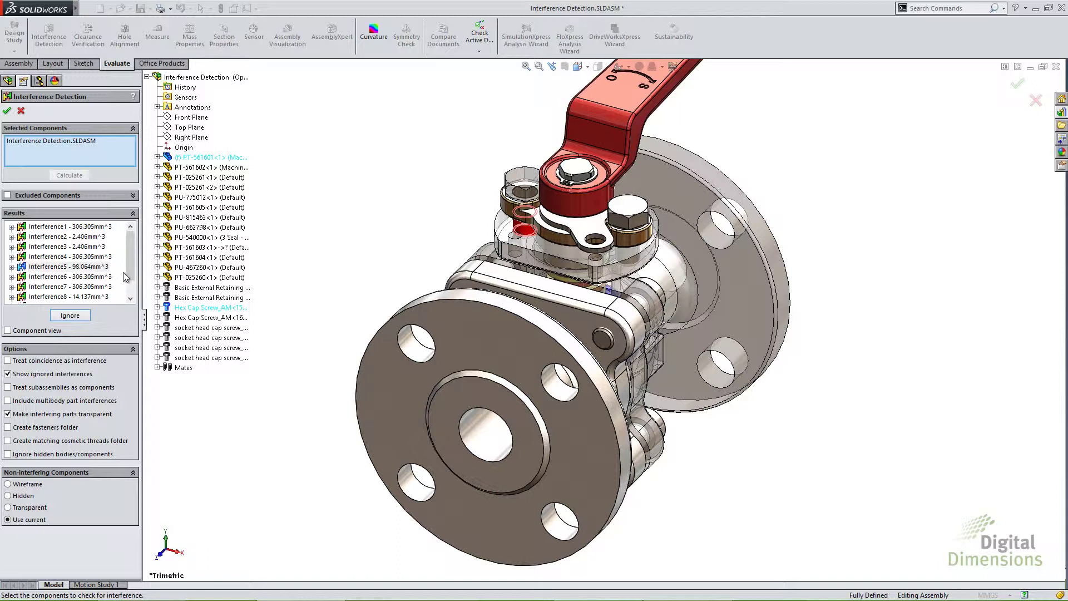
left_click(11, 267)
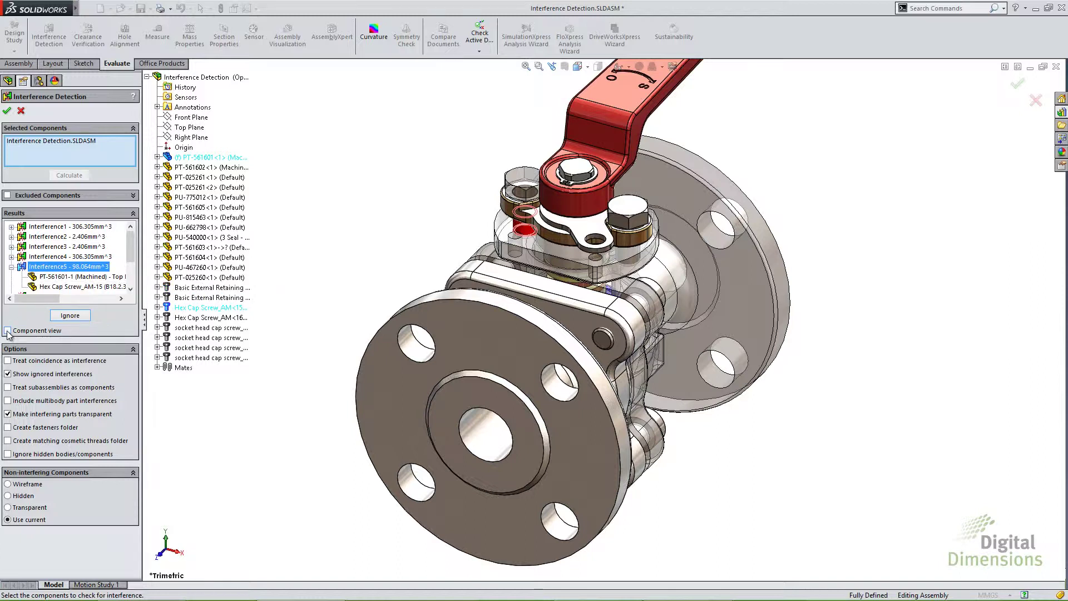
left_click(11, 267)
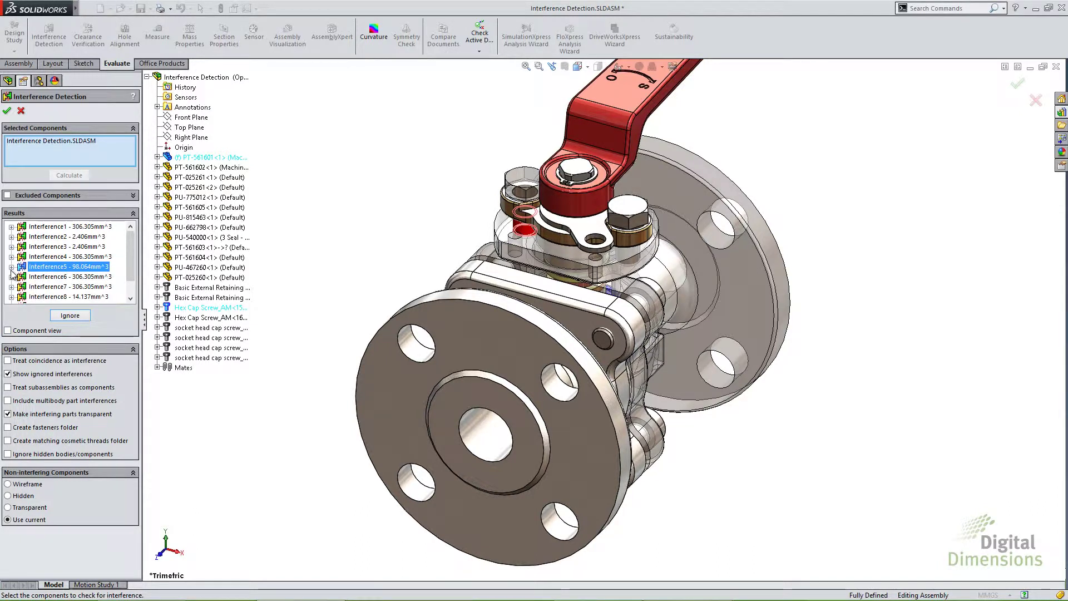
Step: Try grouping fastener clashes in a Fasteners folder, then turn Create fasteners folder off
left_click(9, 428)
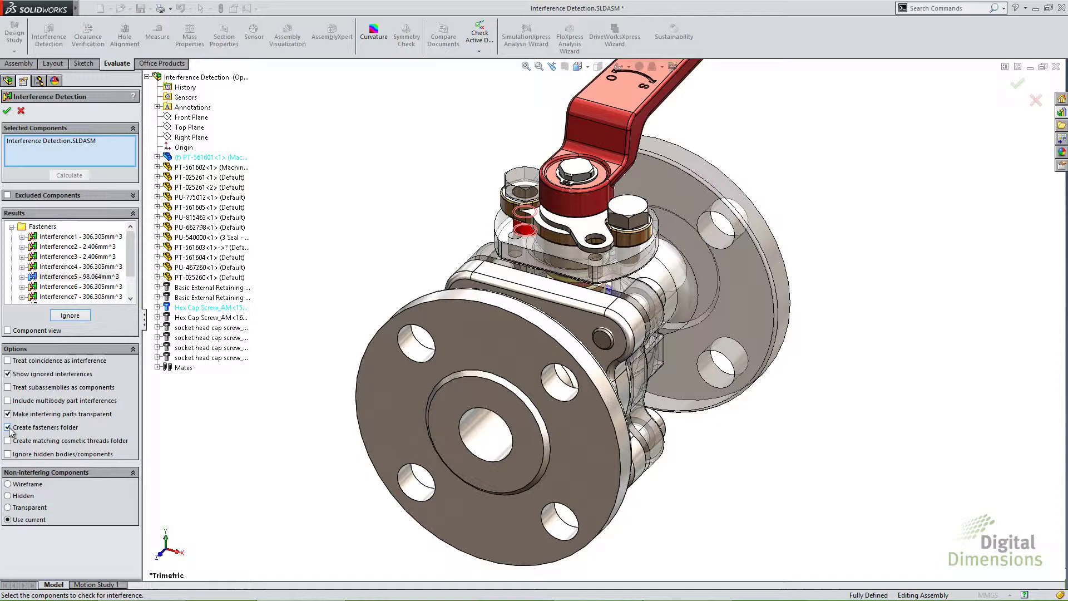
left_click(12, 227)
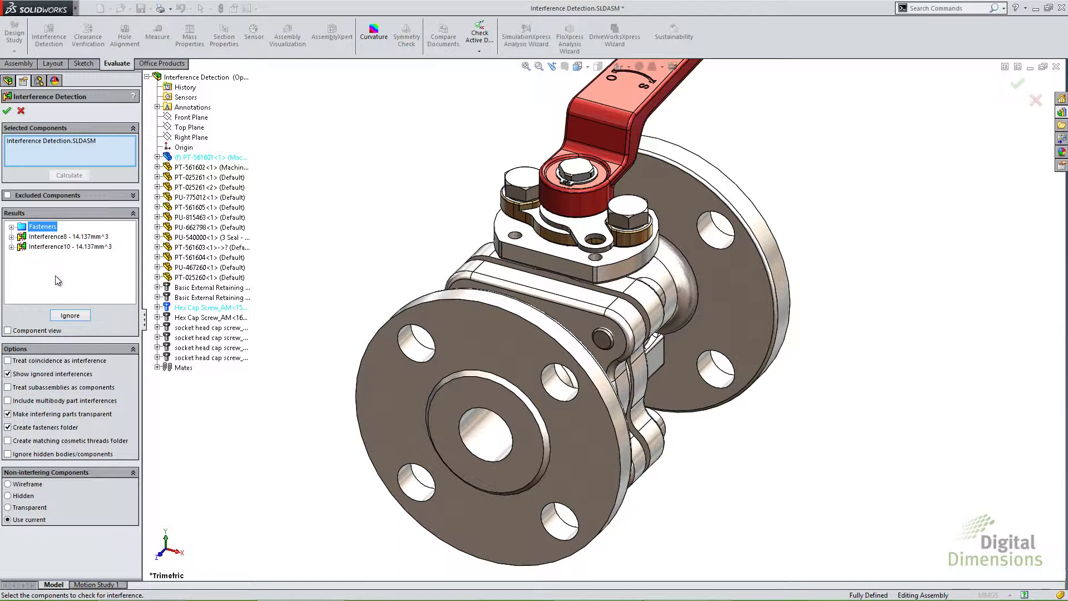
left_click(29, 432)
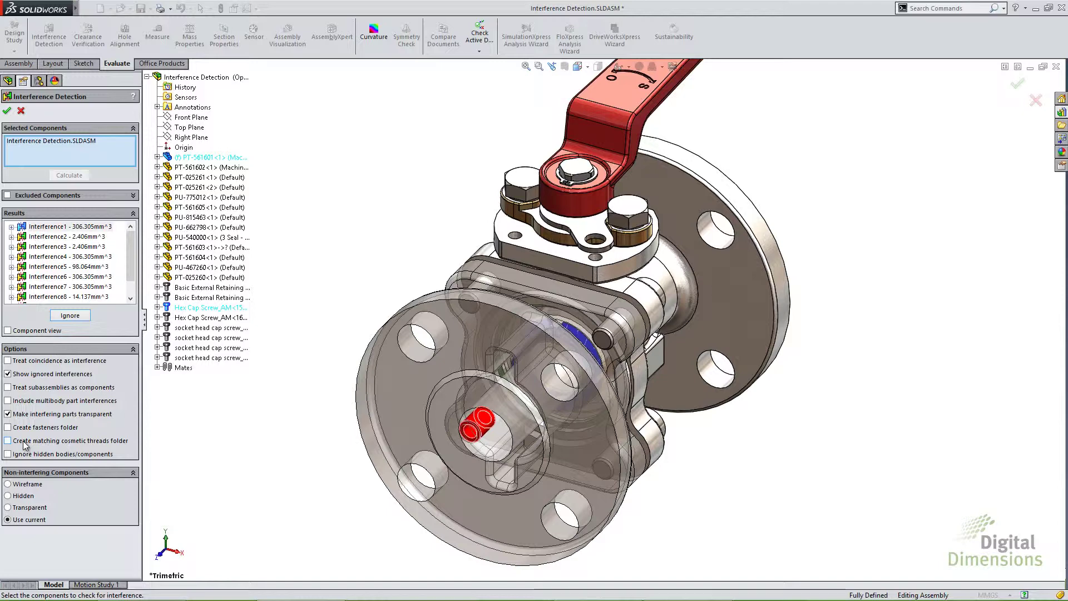
Step: Group Interference5 and Interference9 under Matching cosmetic threads, inspect it, then turn the option off
left_click(23, 442)
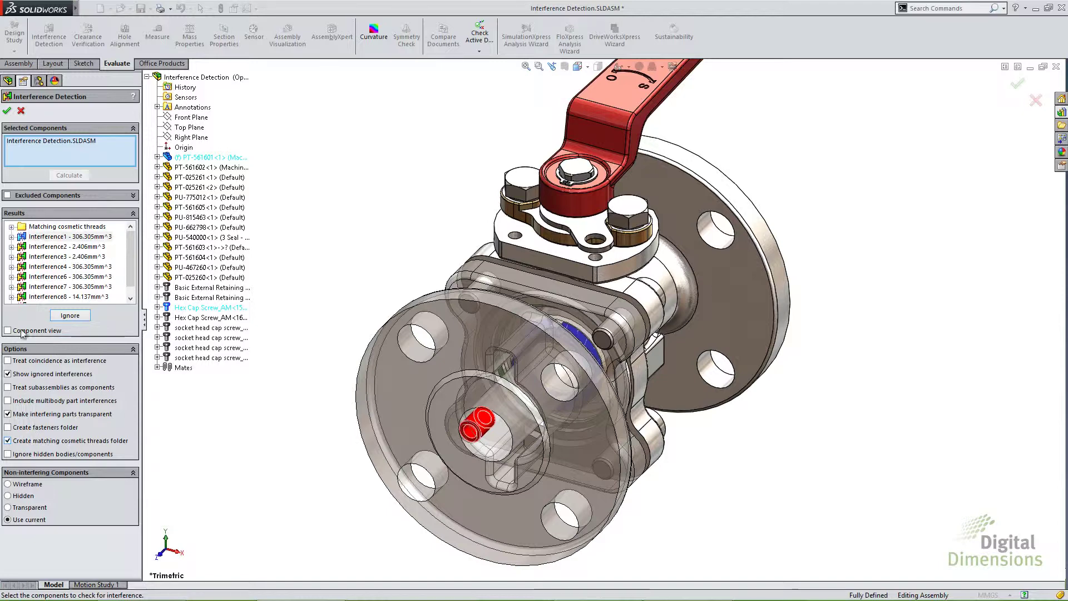
left_click(11, 226)
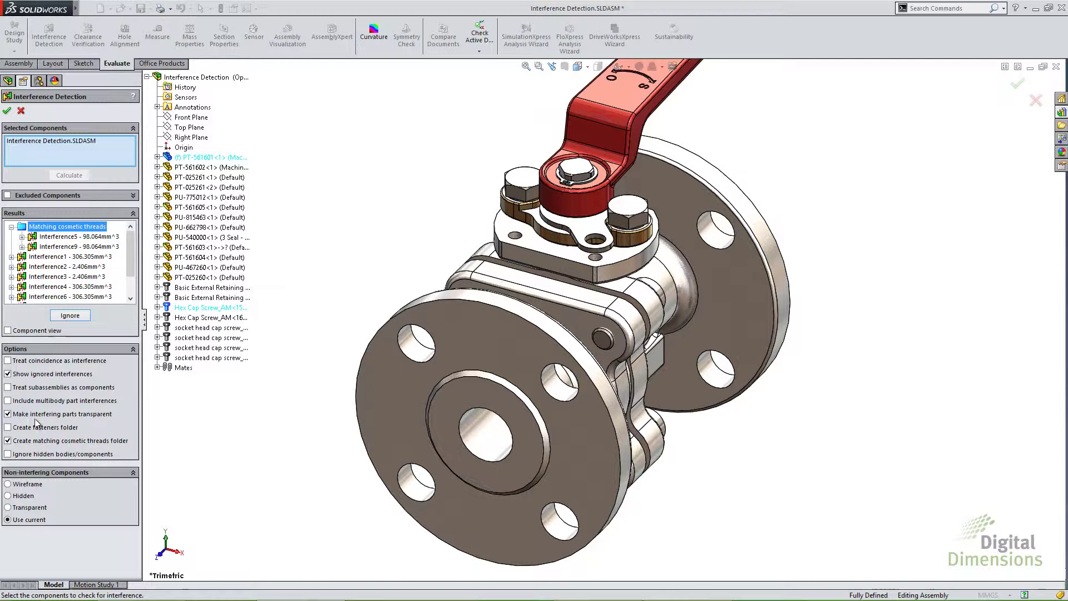
left_click(32, 440)
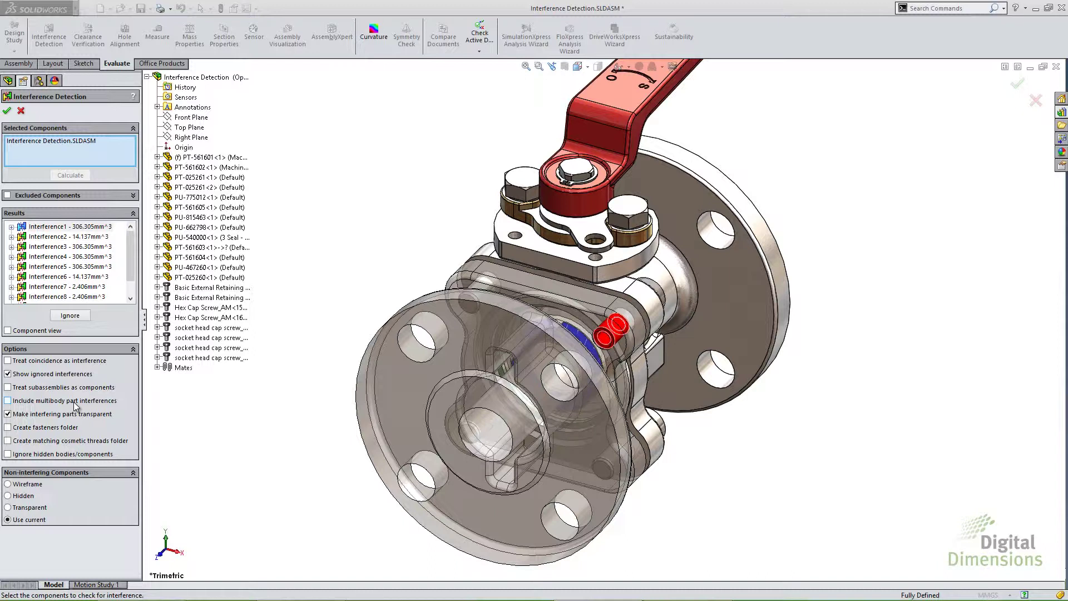
Step: Leave Include multibody part interferences unchecked and recalculate the interference results
left_click(74, 403)
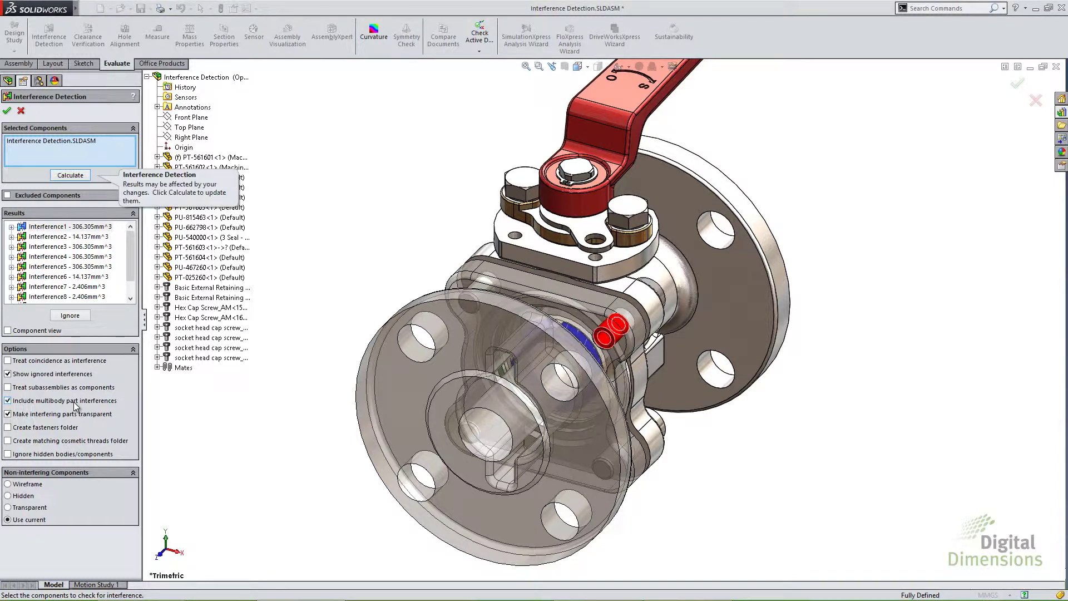
left_click(74, 403)
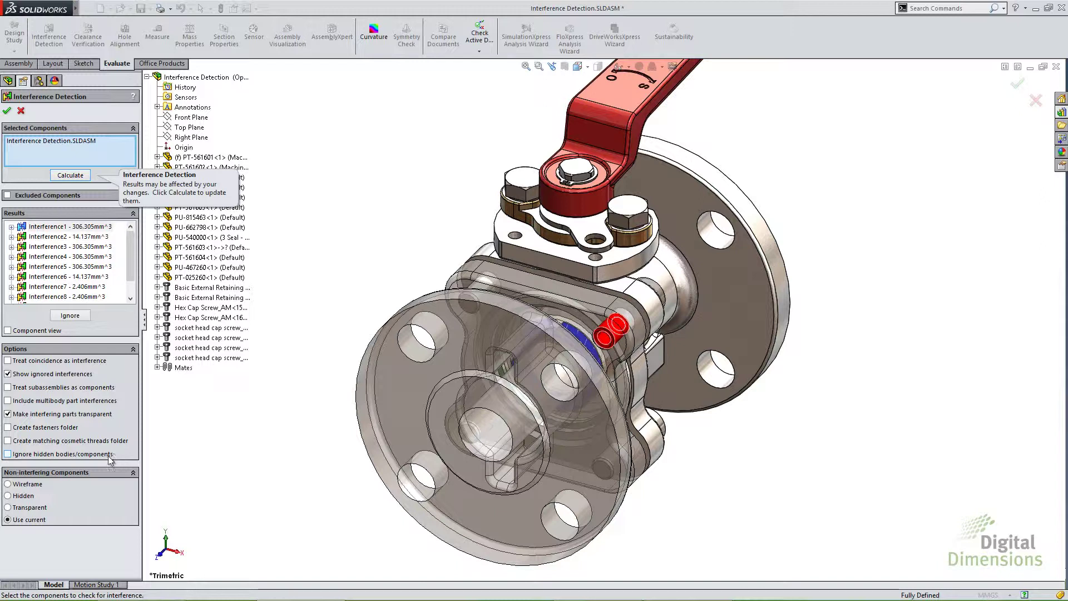
left_click(60, 175)
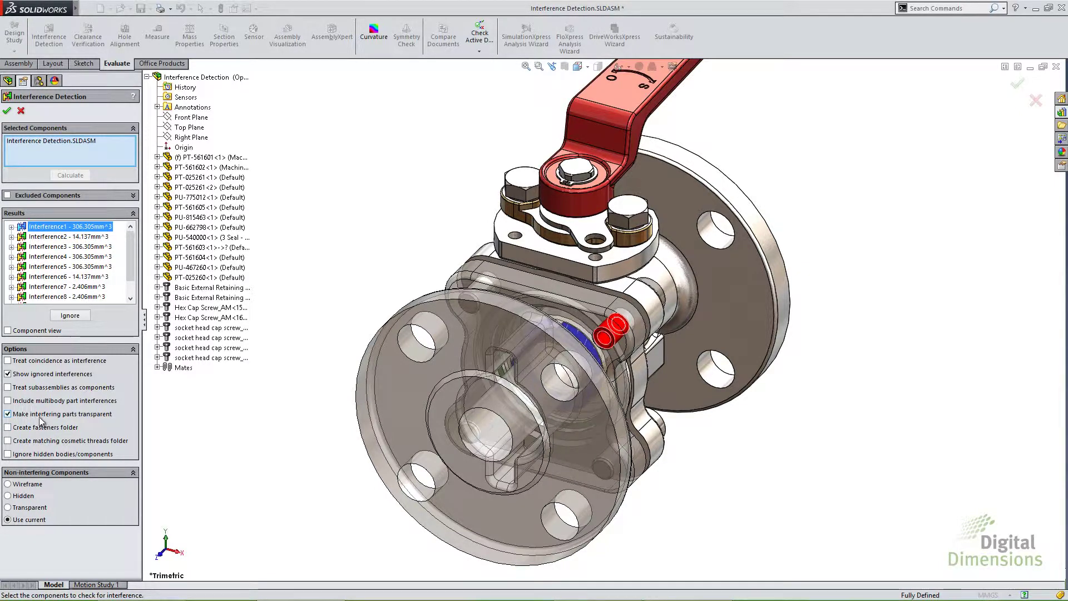
Step: Highlight Interference2 through Interference9 in turn, settling on Interference7 at the right-hand bolt
left_click(55, 238)
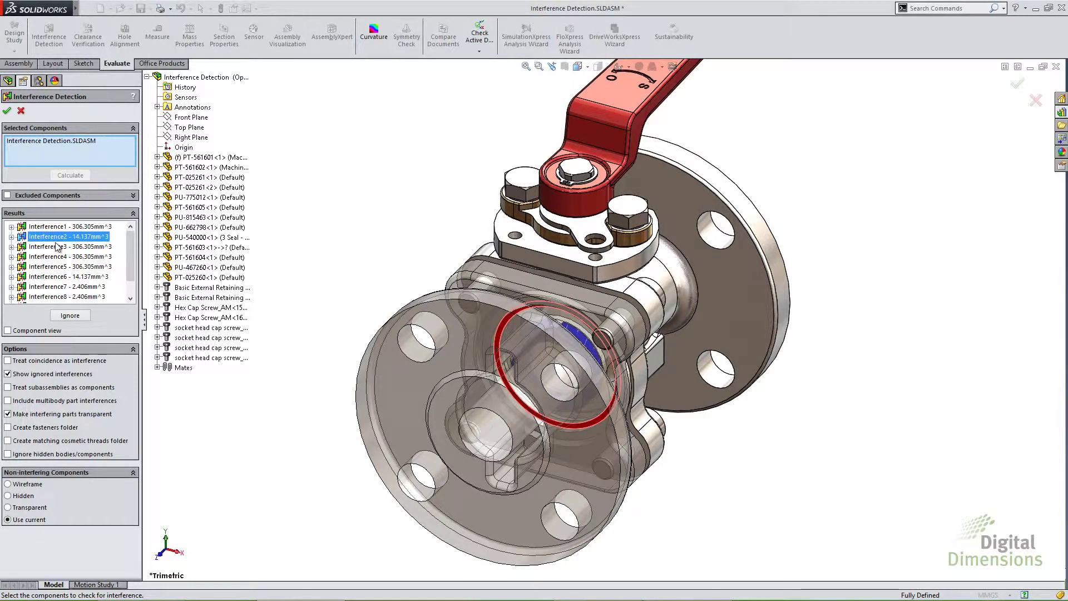
left_click(58, 248)
left_click(57, 257)
left_click(58, 267)
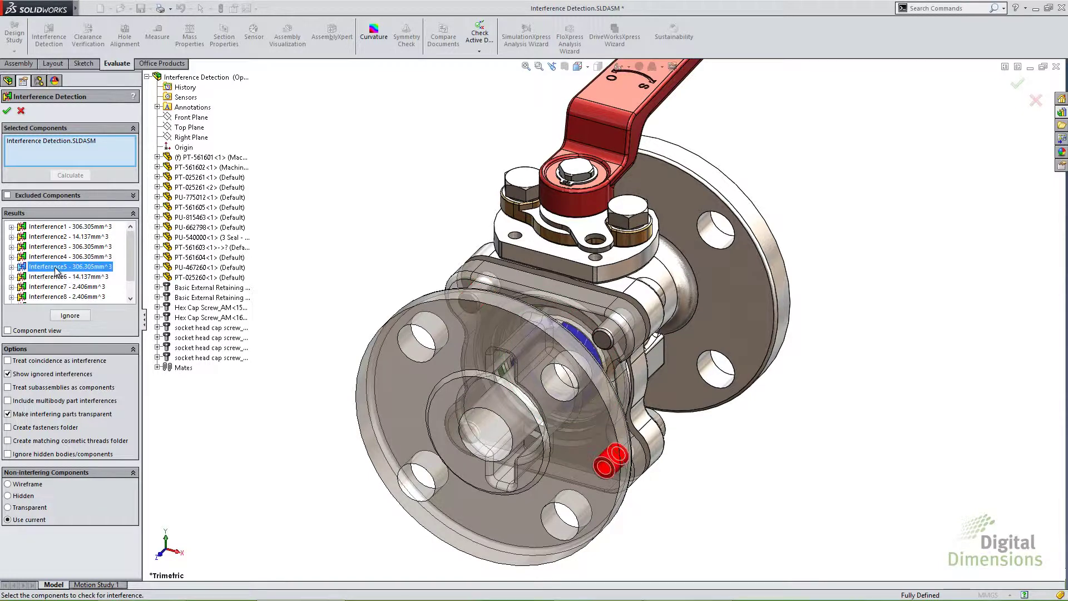
left_click(53, 277)
left_click(53, 286)
left_click(52, 296)
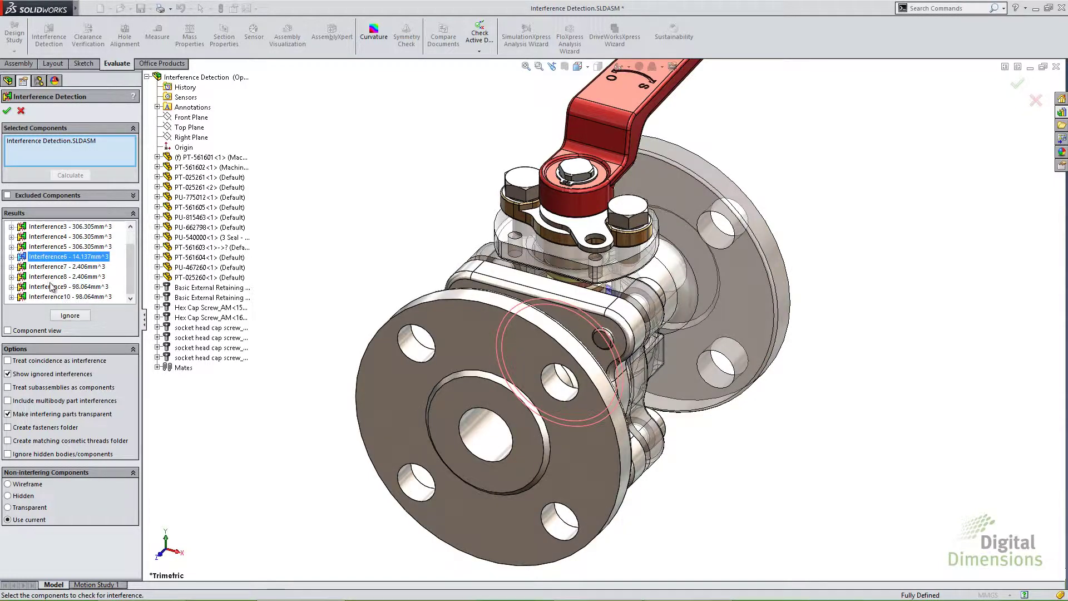
left_click(50, 297)
left_click(46, 276)
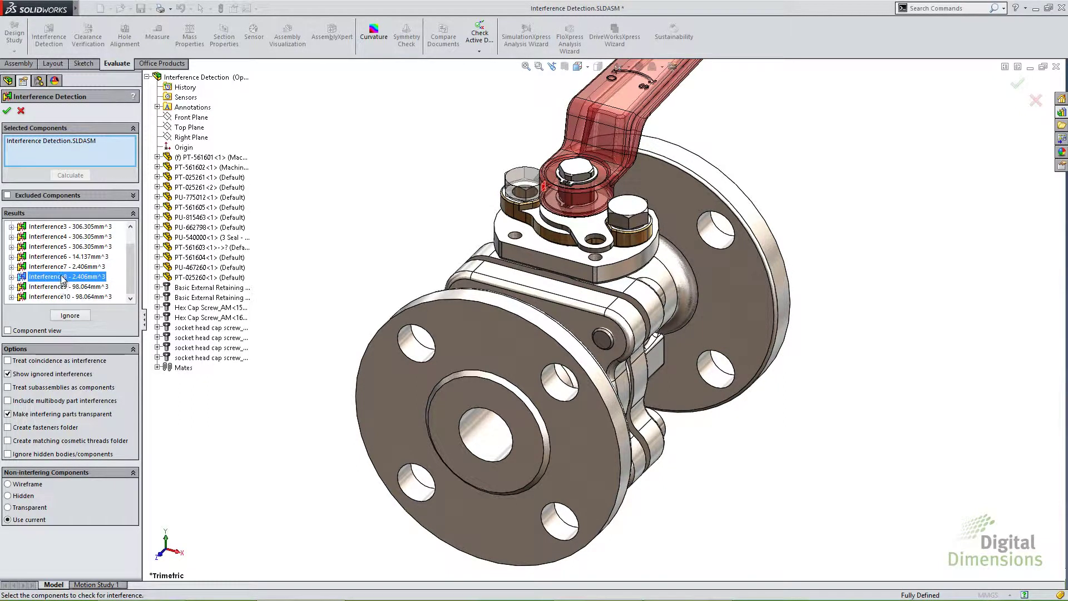
left_click(62, 267)
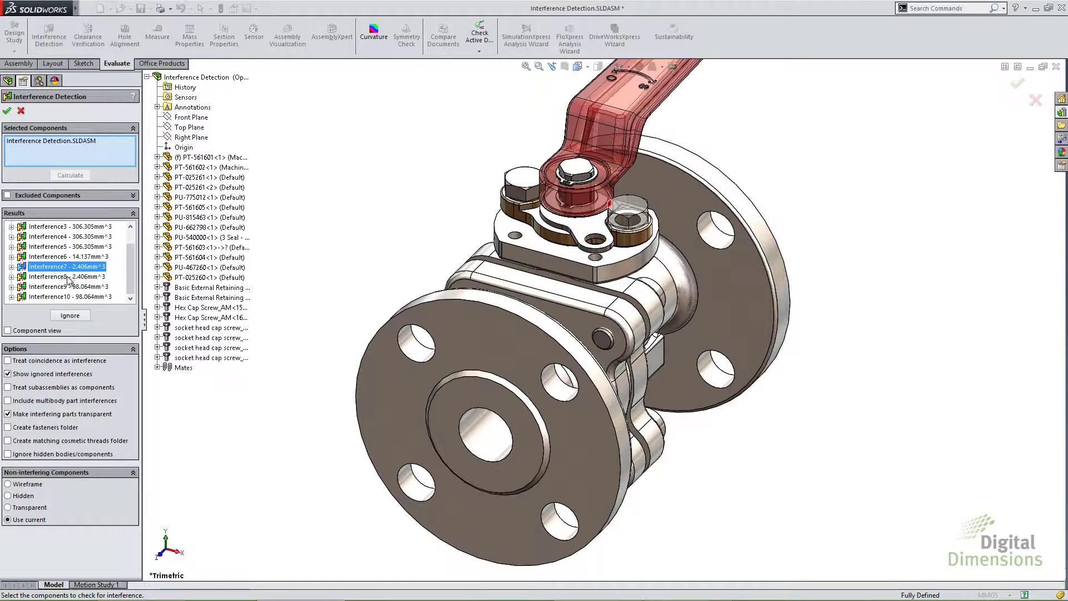
Step: Orbit and zoom in on the handle-to-bolt overlap, then close Interference Detection with OK
middle_click_drag(540, 234, 607, 225)
scroll(608, 228, "down", 10)
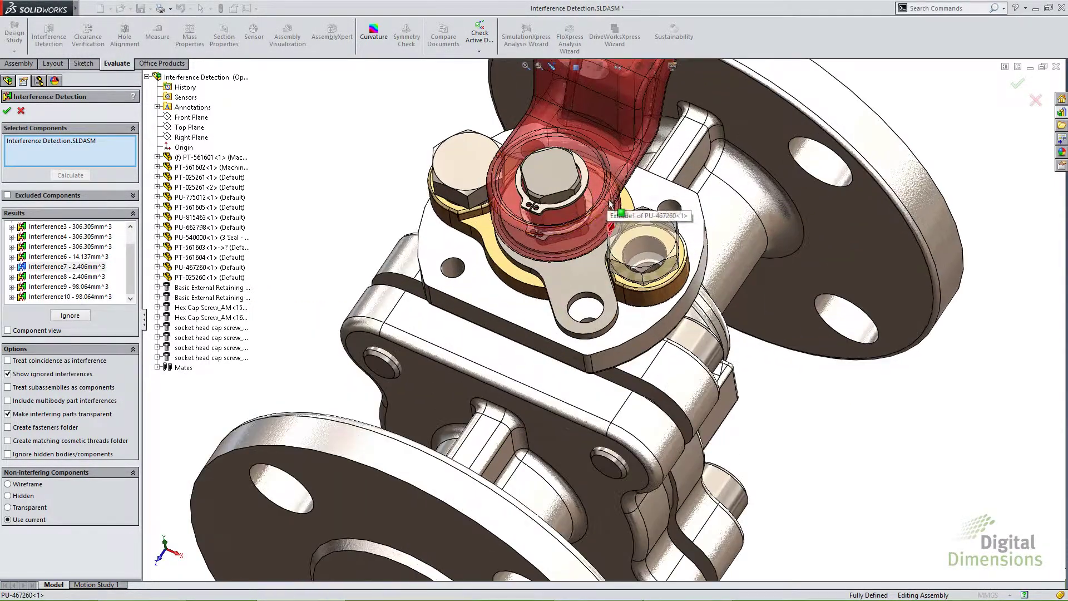
scroll(610, 255, "down", 3)
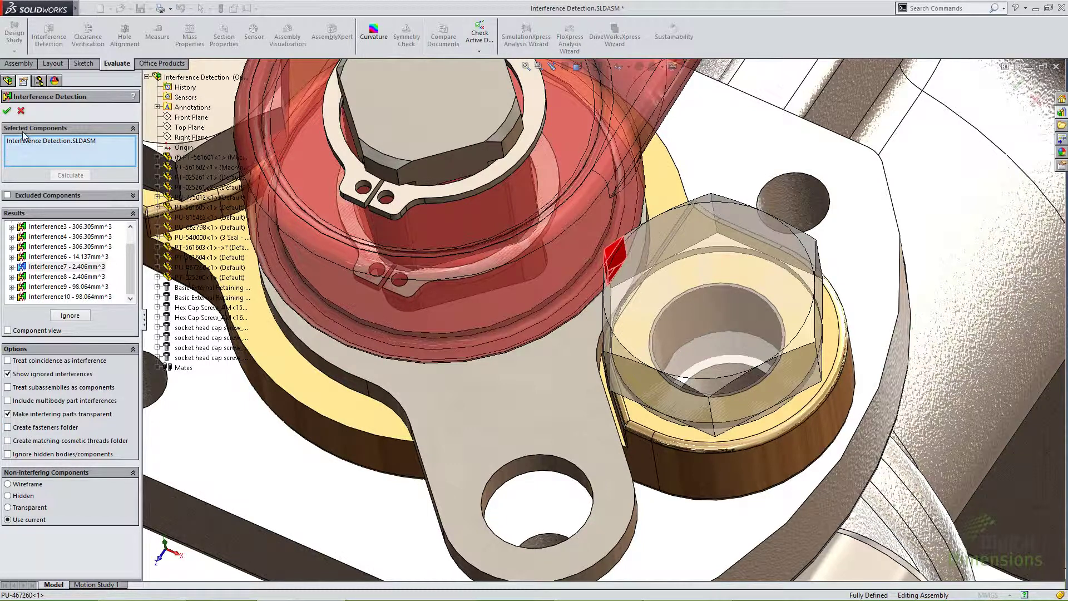
left_click(7, 112)
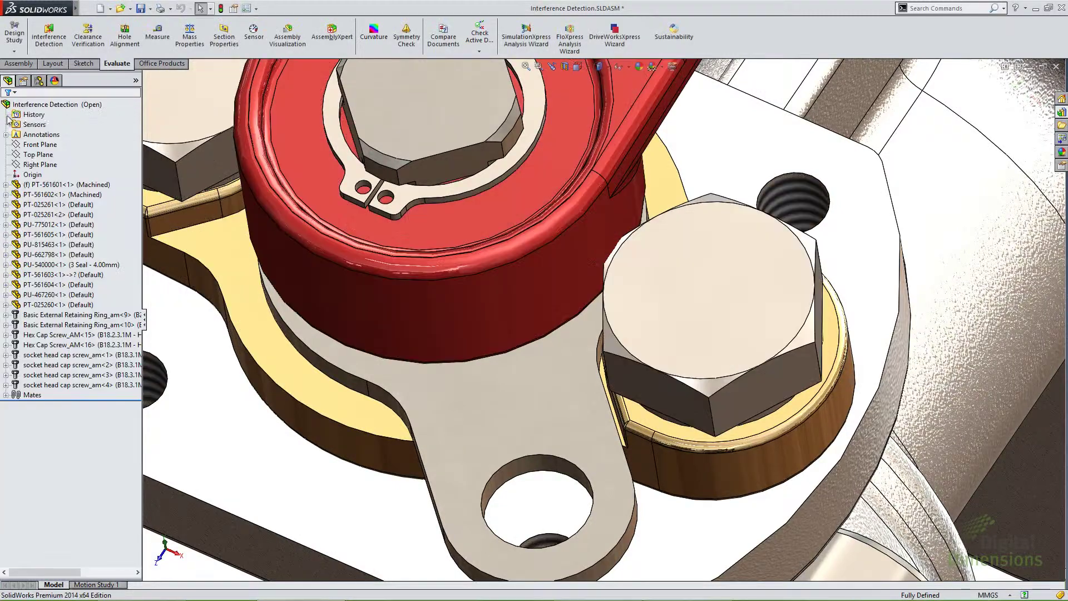
Step: Show the ConfigurationManager, select Closed, then activate the Open configuration
left_click(38, 81)
scroll(275, 239, "down", 5)
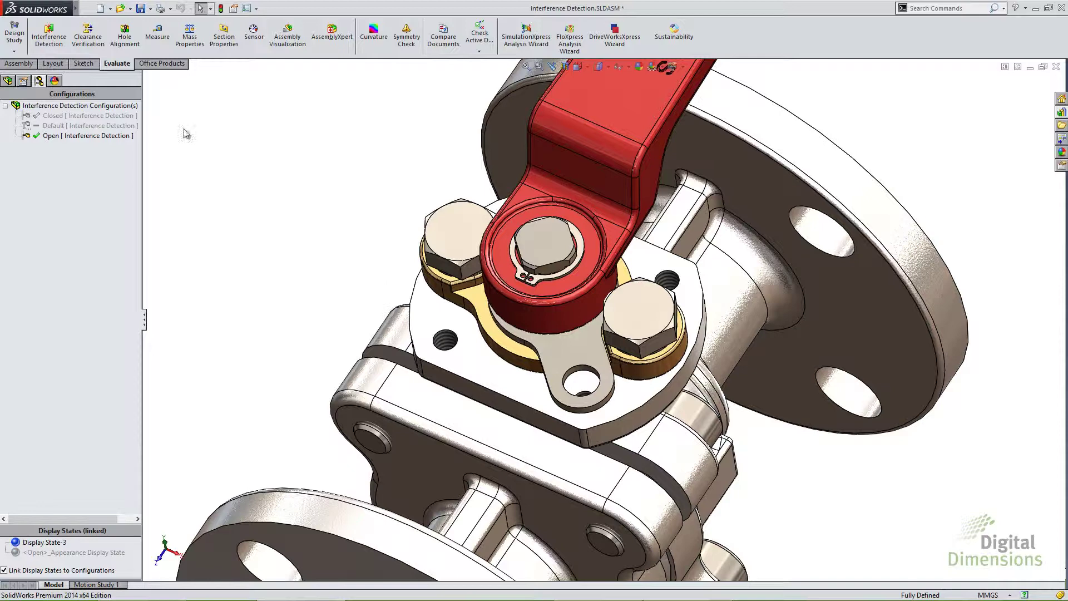
left_click(92, 117)
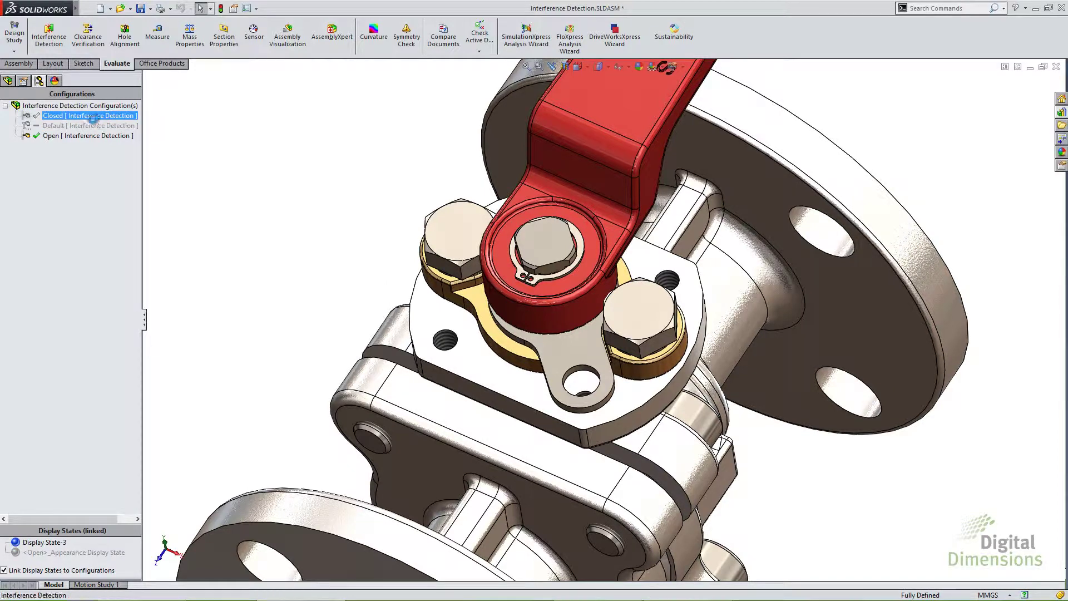
double_click(81, 135)
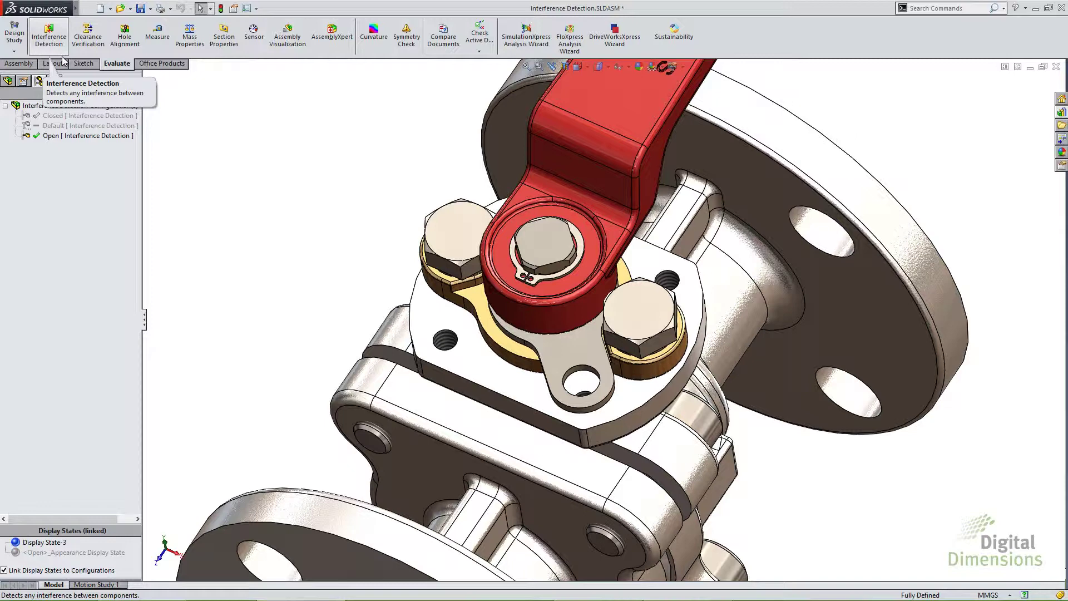
Step: Run a new whole-assembly interference calculation on the Open configuration and fit the valve in view
left_click(58, 46)
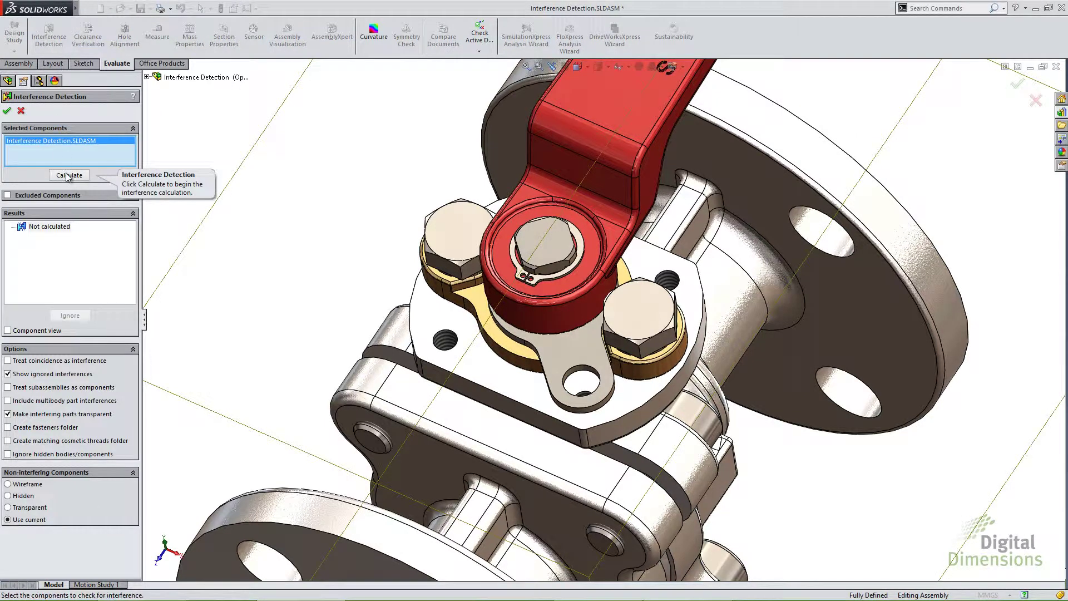
left_click(66, 175)
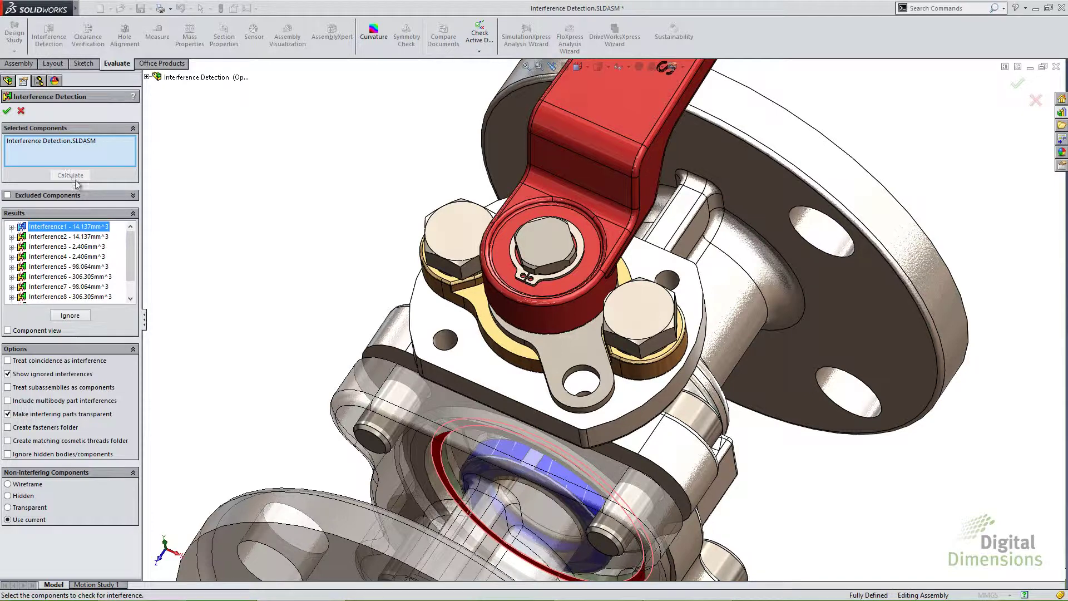
key("f")
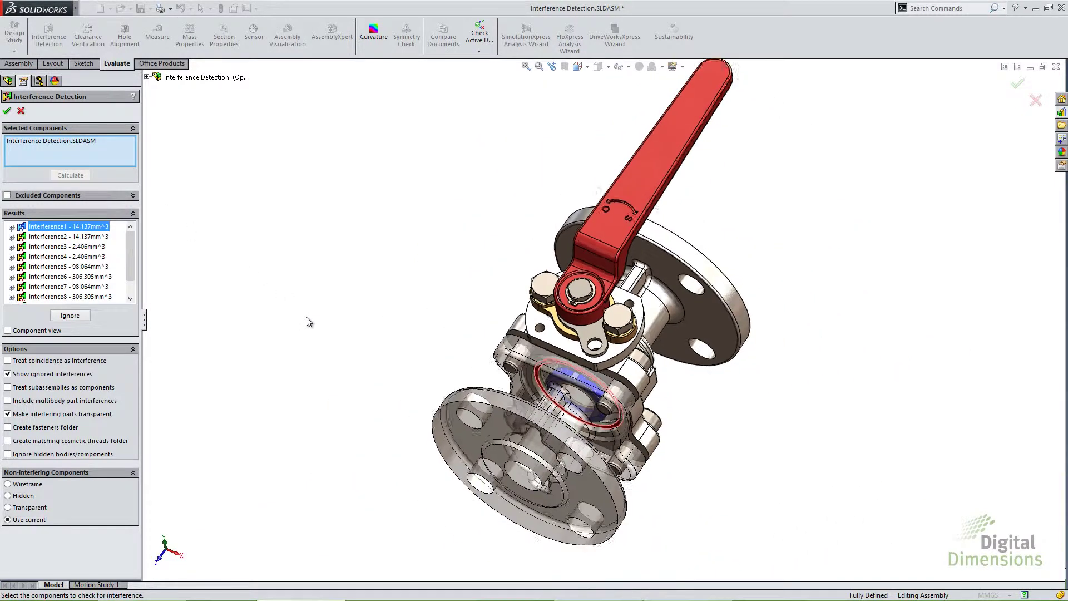